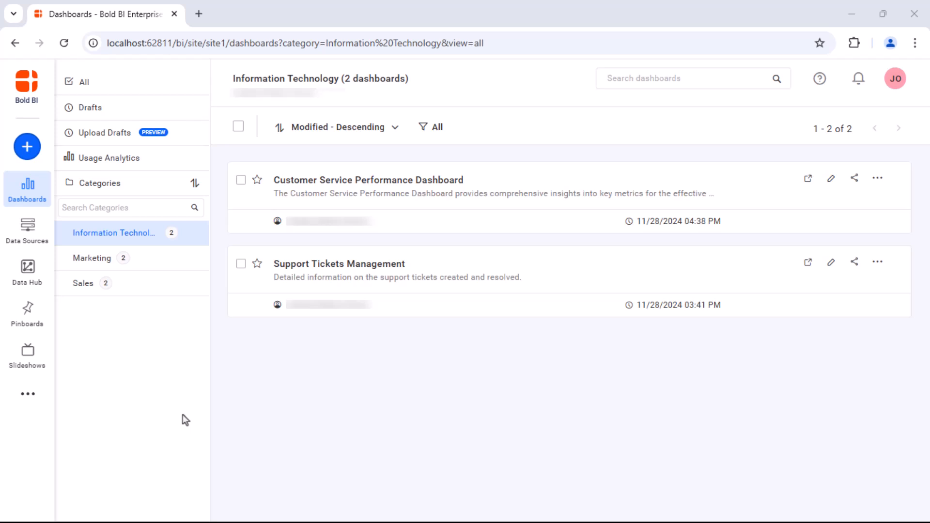
Open the Users list from the ••• menu and expand the New User dropdown options.
{"action": "left_click", "coordinate": [118, 383]}
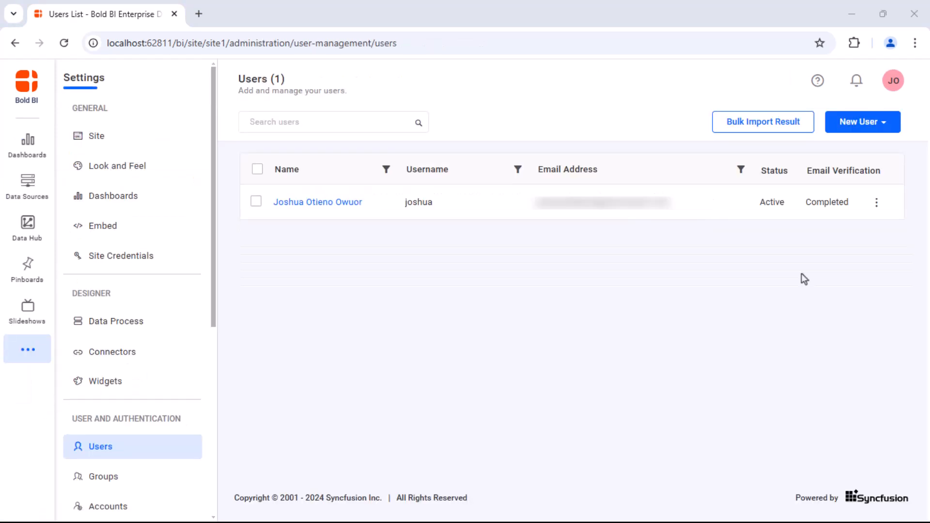
{"action": "left_click", "coordinate": [882, 124]}
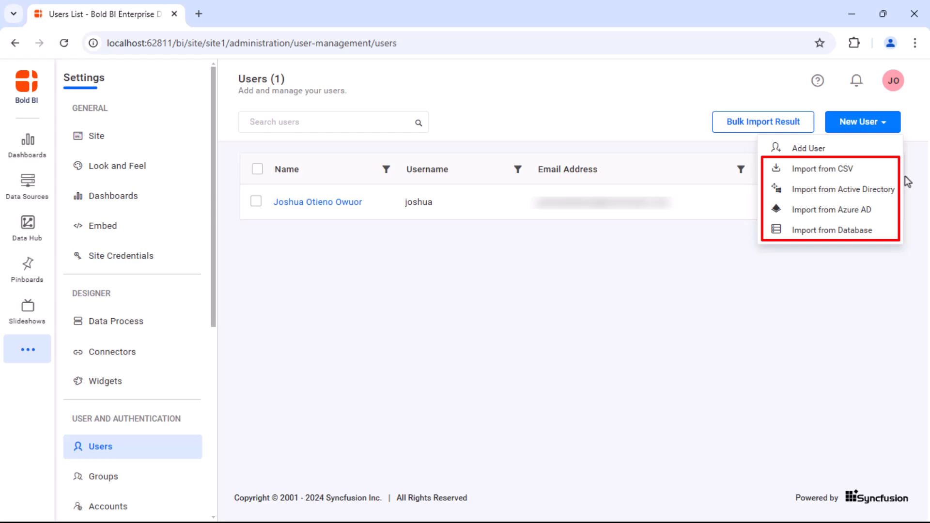
Add a user with a pasted e-mail, a username, first and last name, and a password.
{"action": "left_click", "coordinate": [855, 149]}
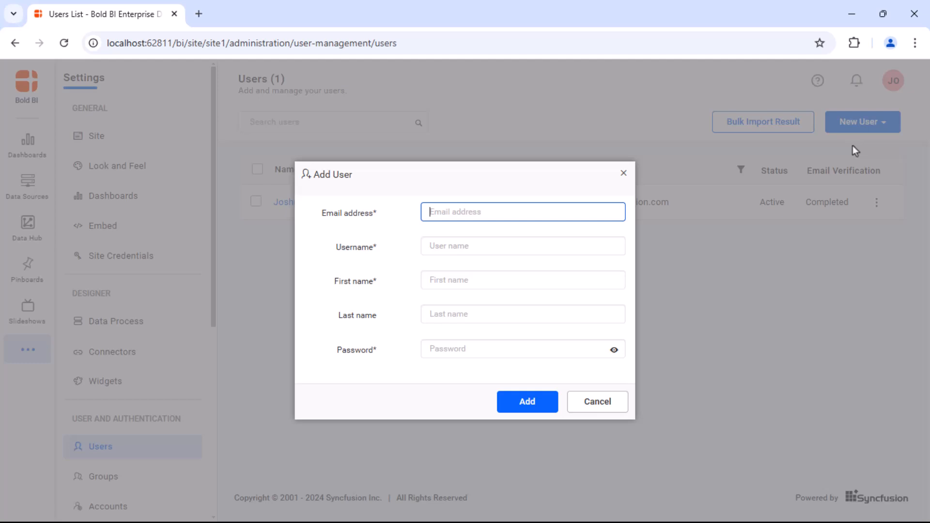
{"action": "key", "text": "ctrl+v"}
{"action": "left_click", "coordinate": [592, 248]}
{"action": "type", "text": "Owiti"}
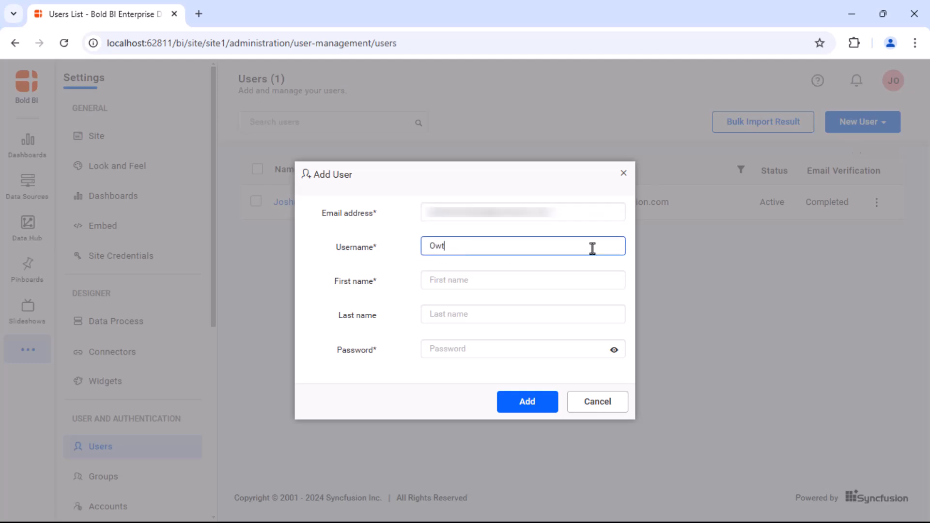
{"action": "left_click", "coordinate": [571, 283]}
{"action": "left_click", "coordinate": [547, 315]}
{"action": "left_click", "coordinate": [535, 350]}
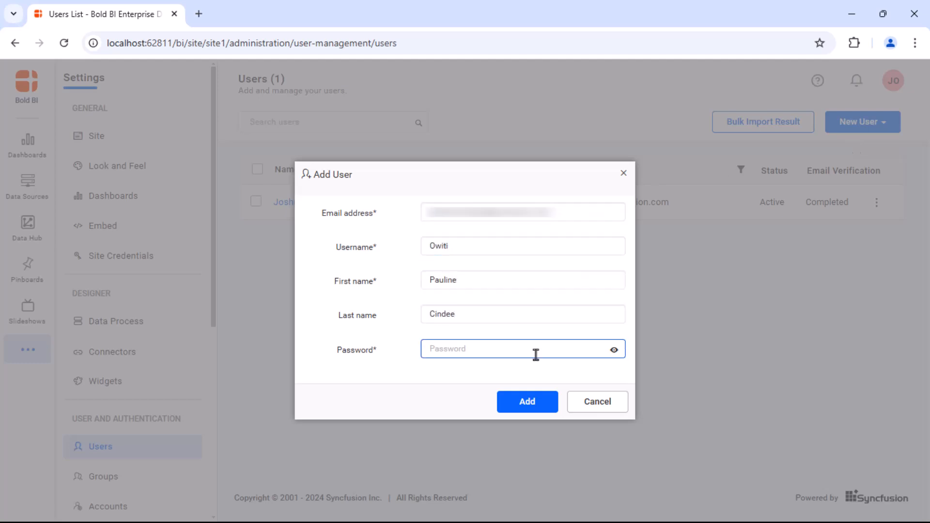
{"action": "type", "text": "Pau•••••••••"}
{"action": "left_click", "coordinate": [518, 484]}
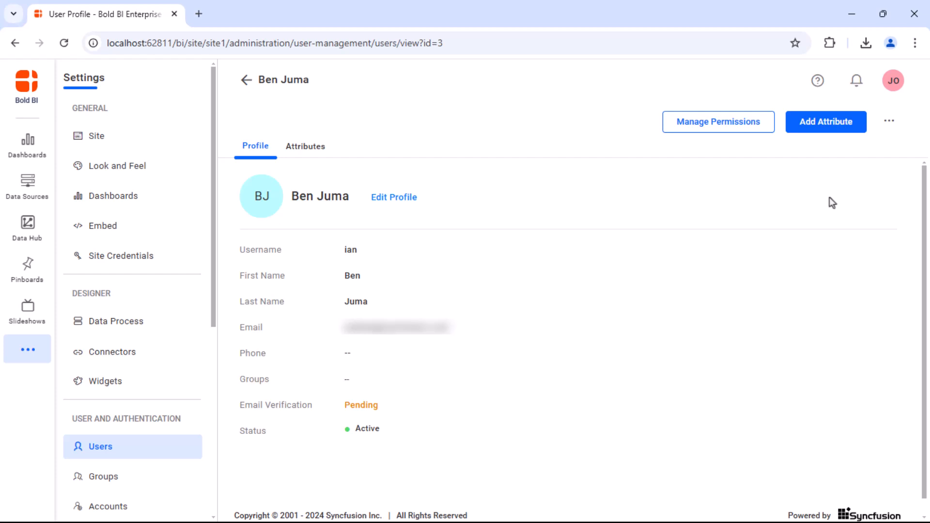
{"action": "left_click", "coordinate": [889, 122]}
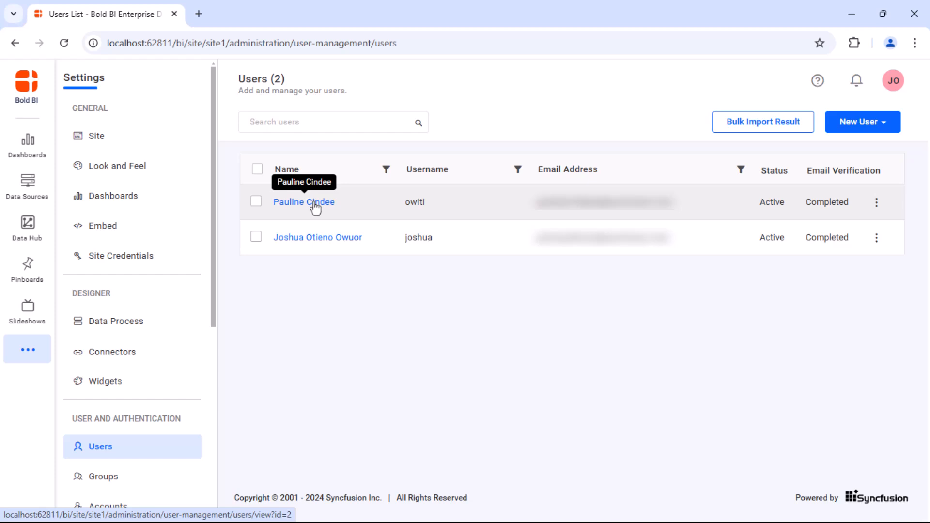
{"action": "left_click", "coordinate": [315, 203]}
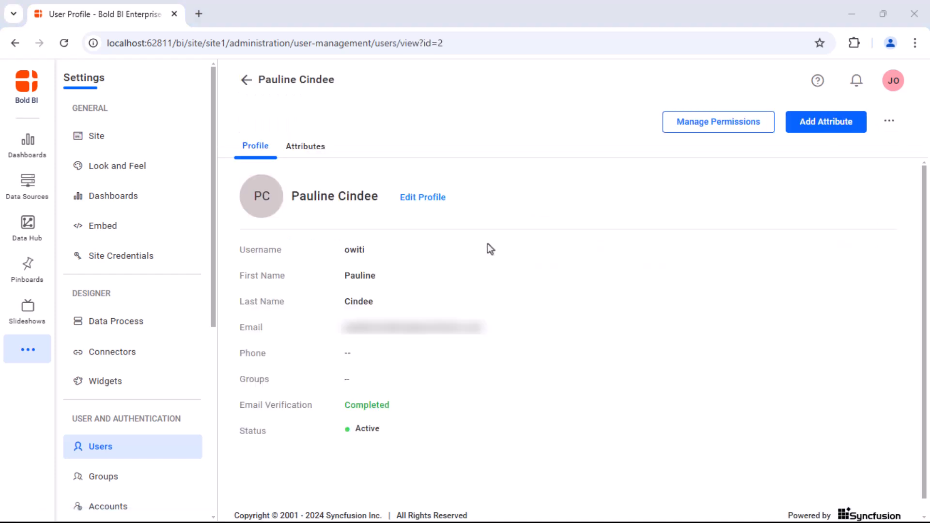
{"action": "left_click", "coordinate": [422, 197]}
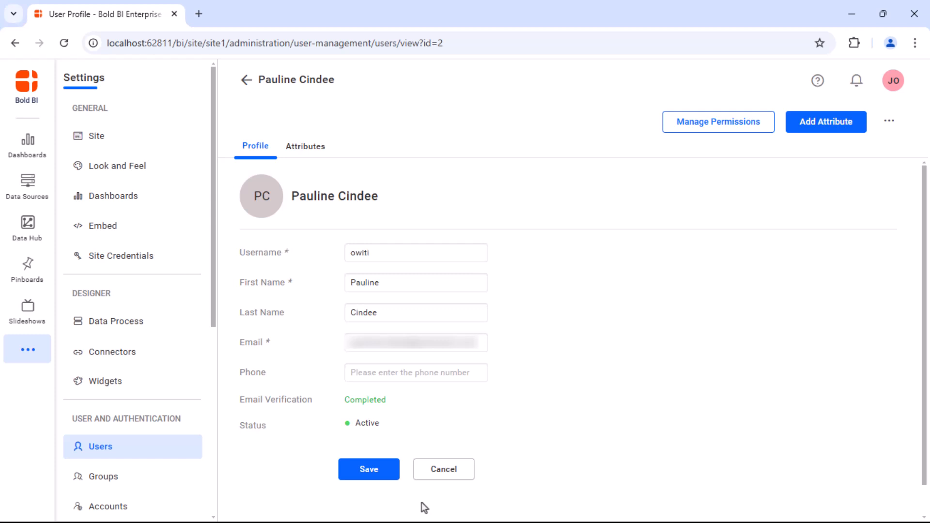
{"action": "left_click", "coordinate": [383, 471]}
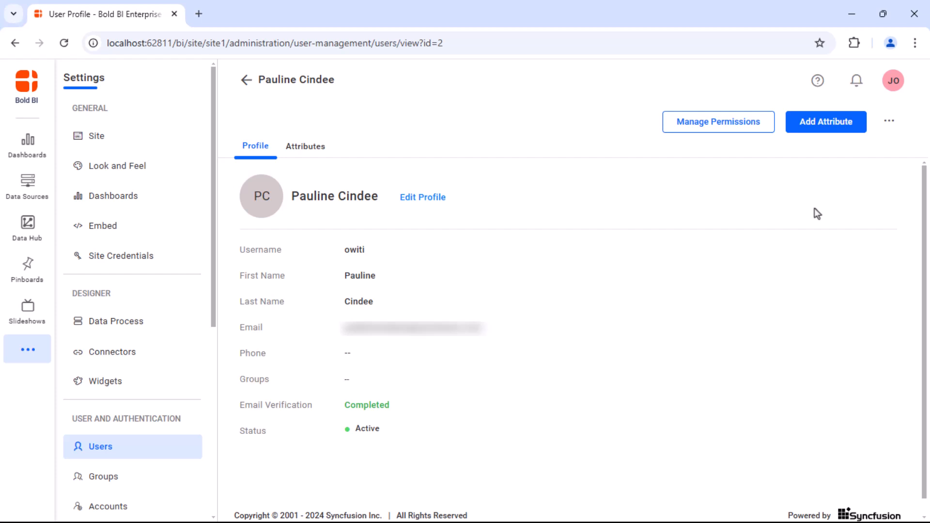
{"action": "left_click", "coordinate": [890, 121]}
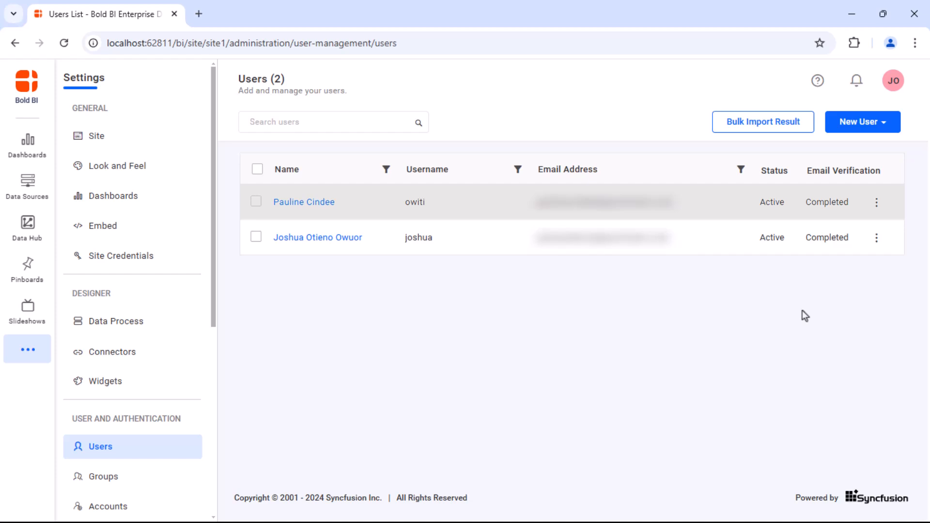
Check the new user's ⋮ row actions, then tick its row and show More Options.
{"action": "left_click", "coordinate": [876, 202]}
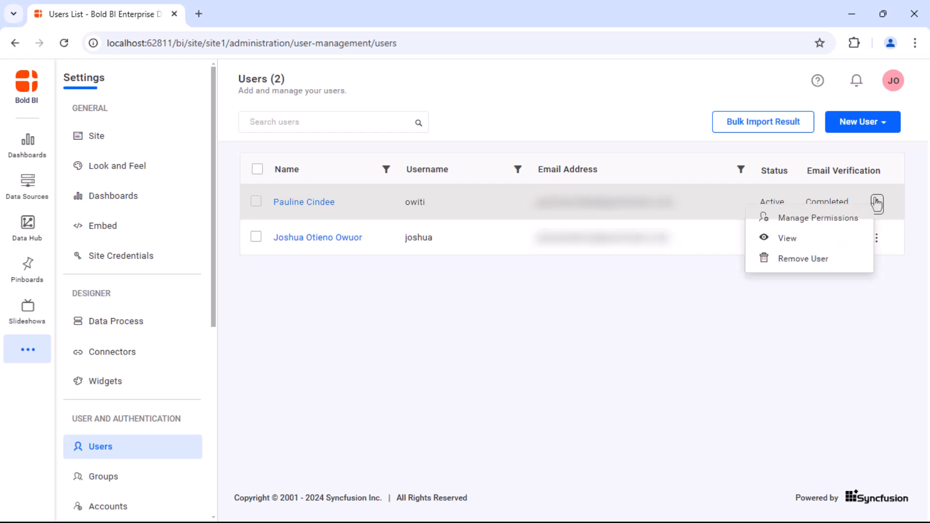
{"action": "left_click", "coordinate": [855, 262]}
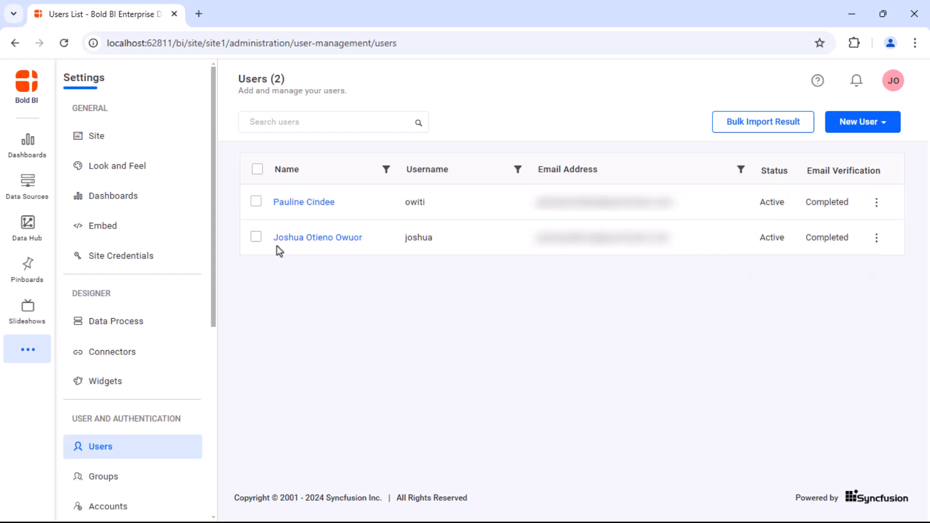
{"action": "left_click", "coordinate": [255, 202]}
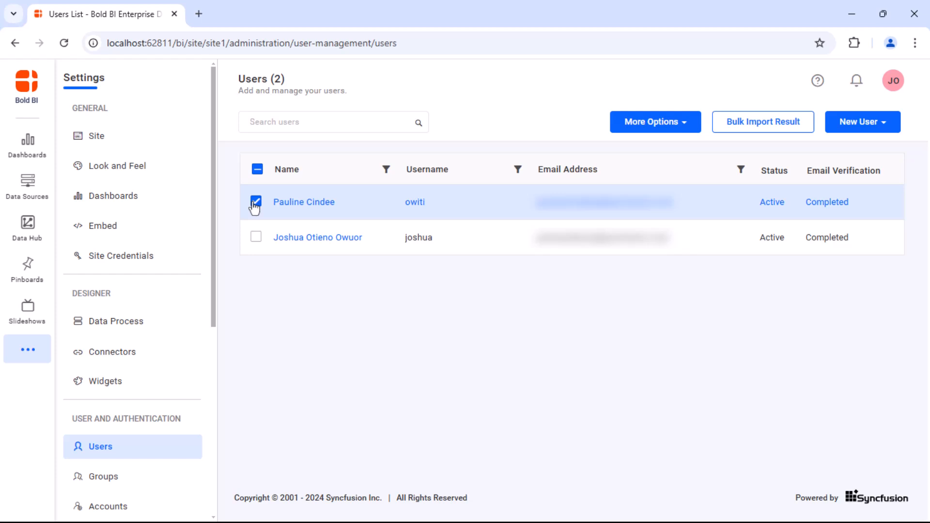
{"action": "left_click", "coordinate": [686, 125]}
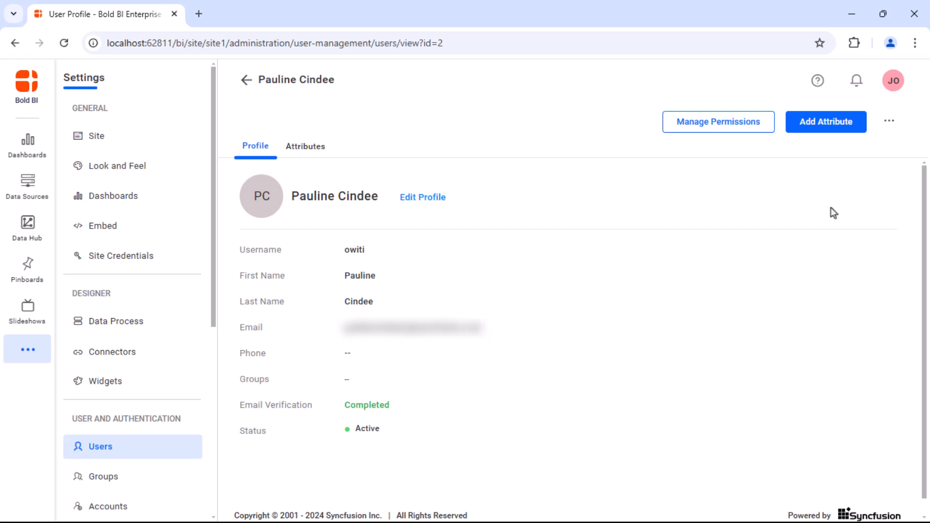
Deactivate the new user's account, then activate it again from the profile's actions menu.
{"action": "left_click", "coordinate": [887, 123]}
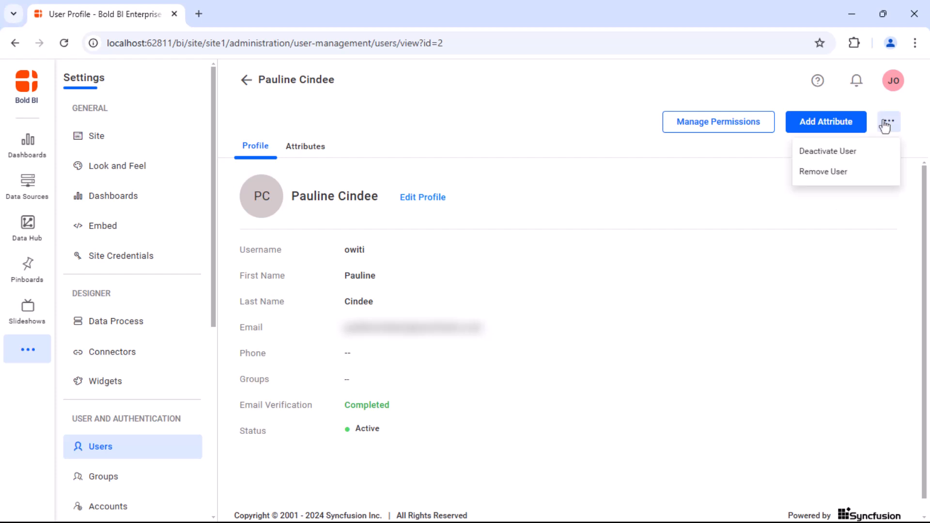
{"action": "left_click", "coordinate": [829, 151]}
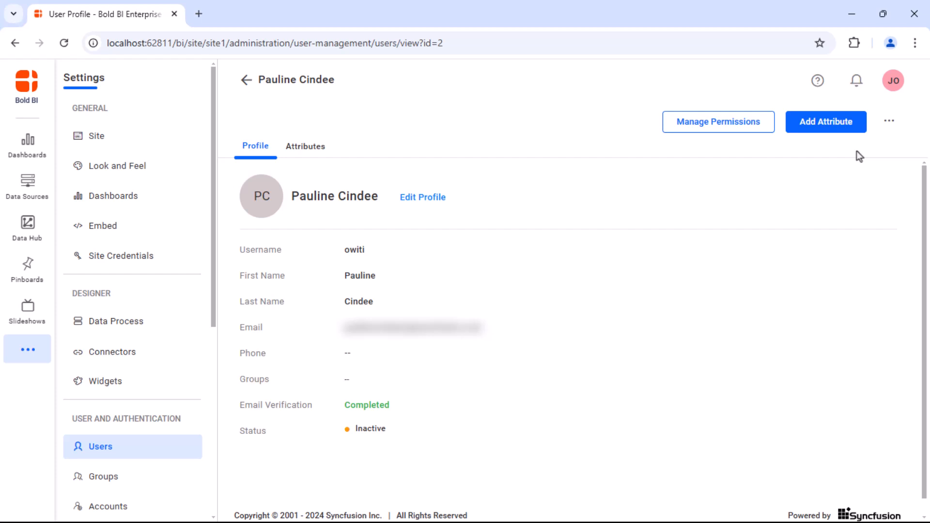
{"action": "left_click", "coordinate": [889, 121]}
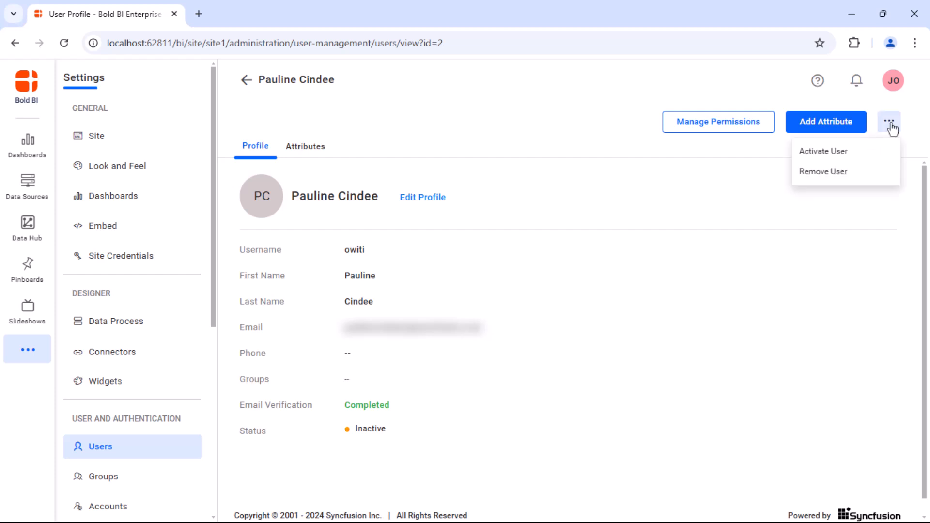
{"action": "left_click", "coordinate": [867, 153]}
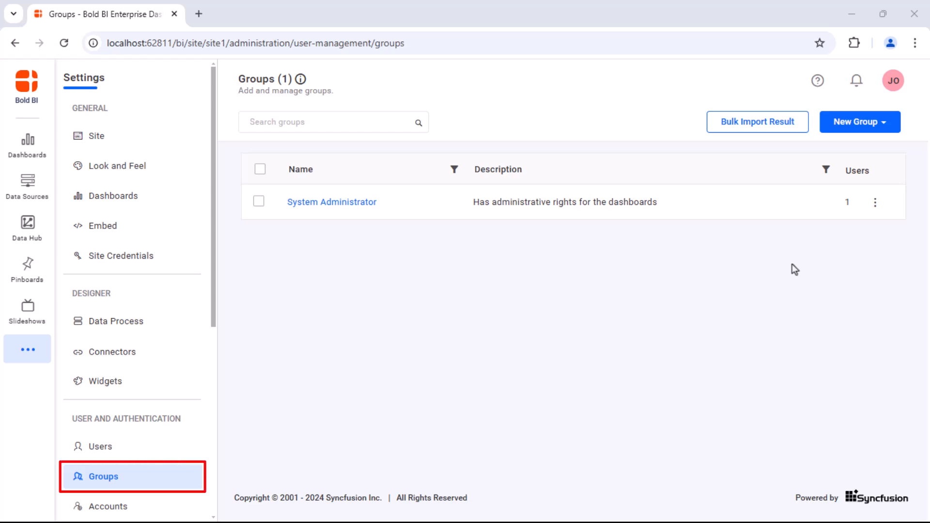
Create group 'Leads' described as 'Providing guidelines' and open its details page.
{"action": "left_click", "coordinate": [883, 123]}
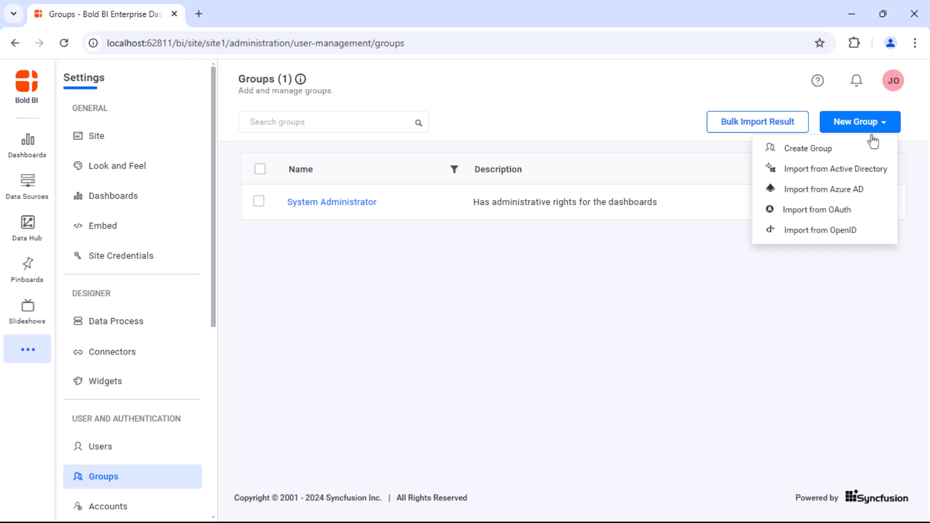
{"action": "left_click", "coordinate": [823, 148]}
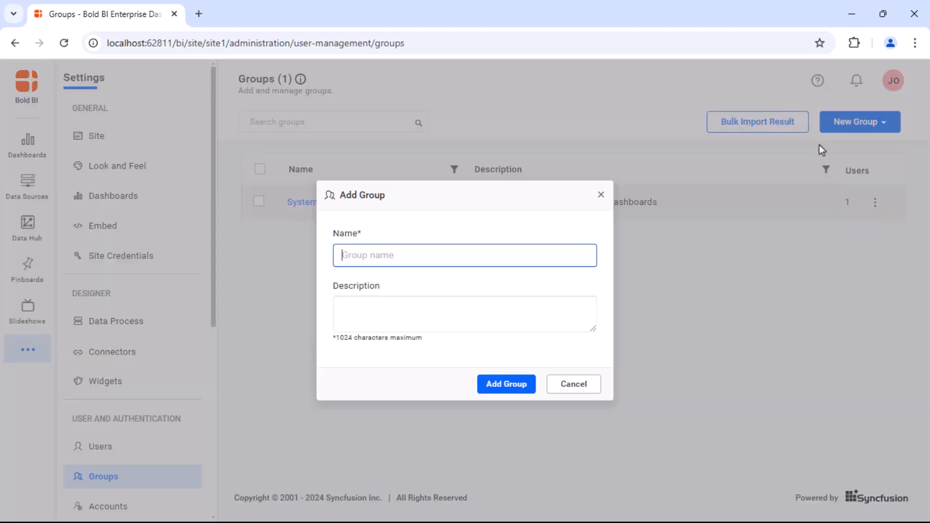
{"action": "type", "text": "Leads"}
{"action": "left_click", "coordinate": [556, 305]}
{"action": "type", "text": "Providing guidelines"}
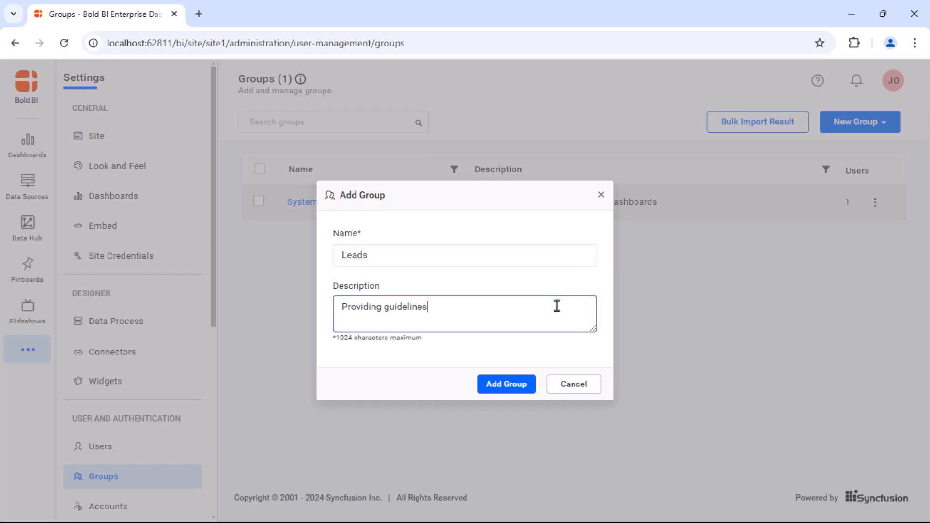
{"action": "left_click", "coordinate": [508, 384]}
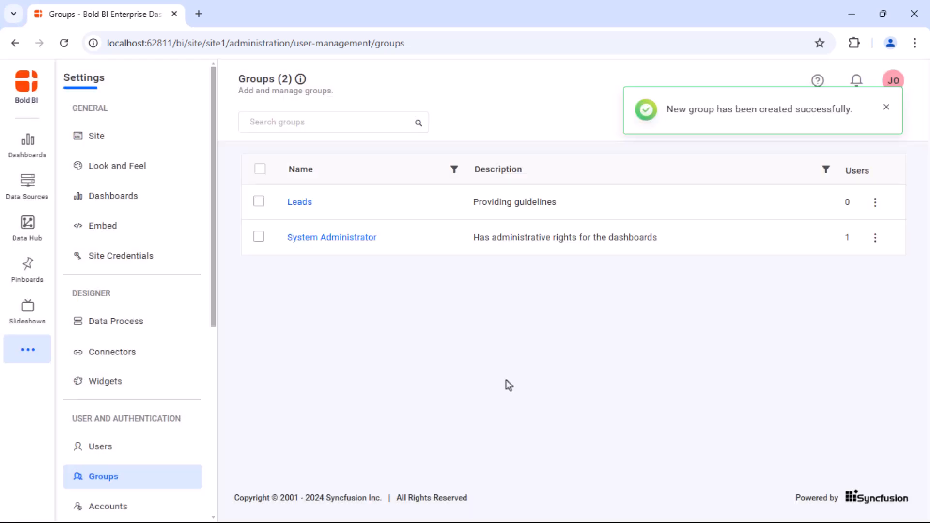
{"action": "left_click", "coordinate": [886, 123]}
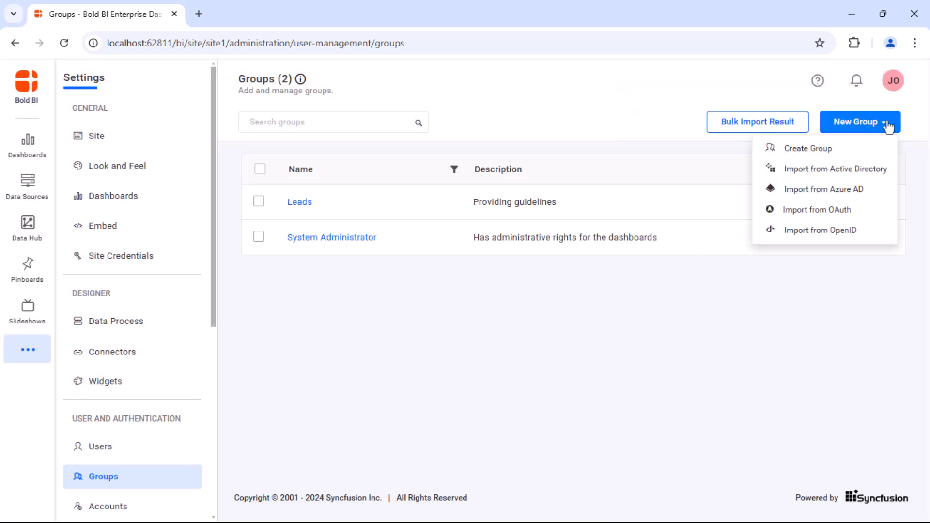
{"action": "left_click", "coordinate": [899, 178]}
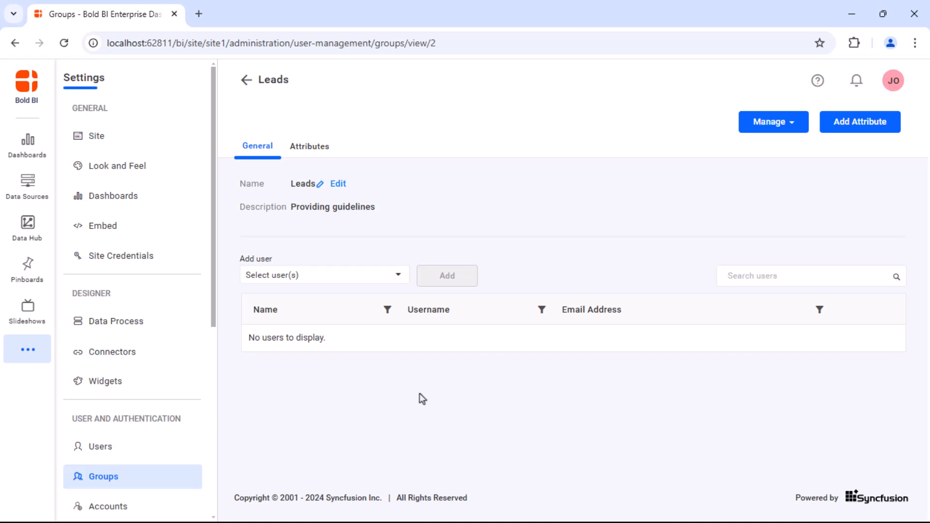
Add both listed users to the Leads group and view its Manage options.
{"action": "left_click", "coordinate": [398, 276]}
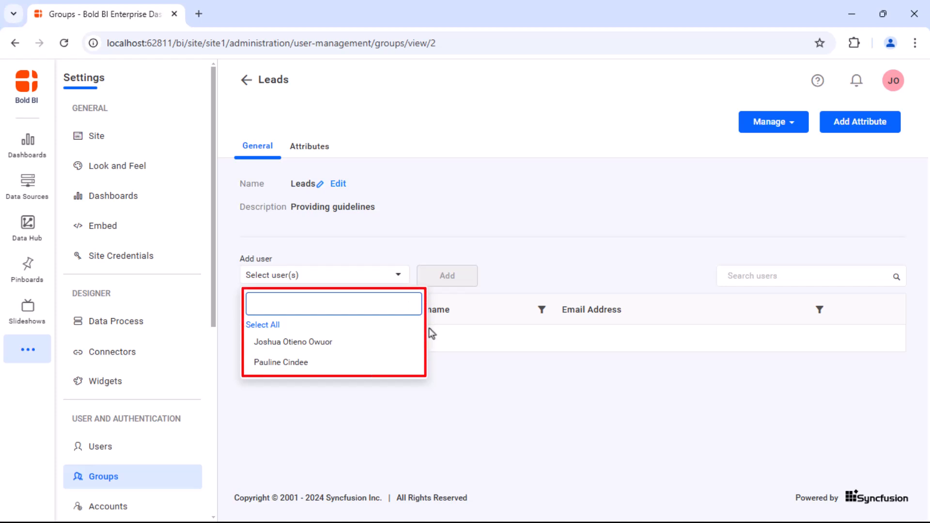
{"action": "left_click", "coordinate": [409, 341]}
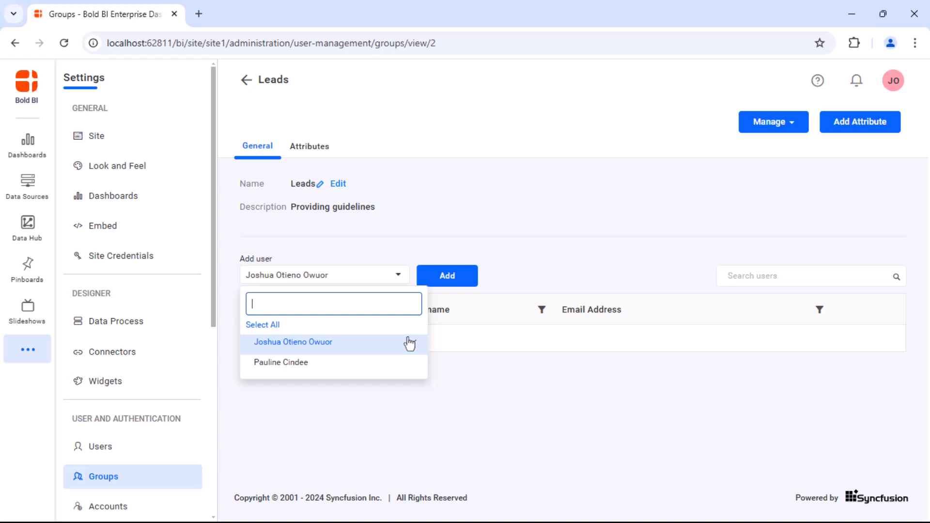
{"action": "left_click", "coordinate": [406, 365]}
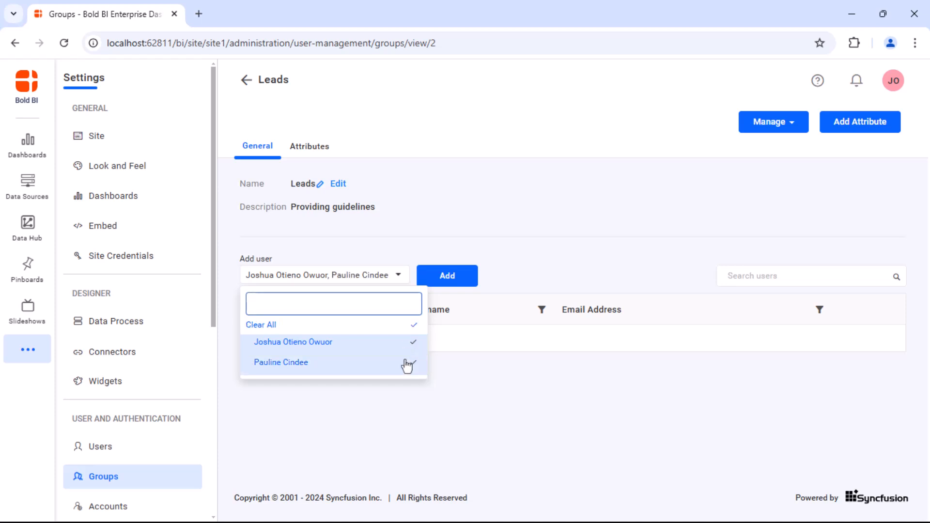
{"action": "left_click", "coordinate": [448, 277]}
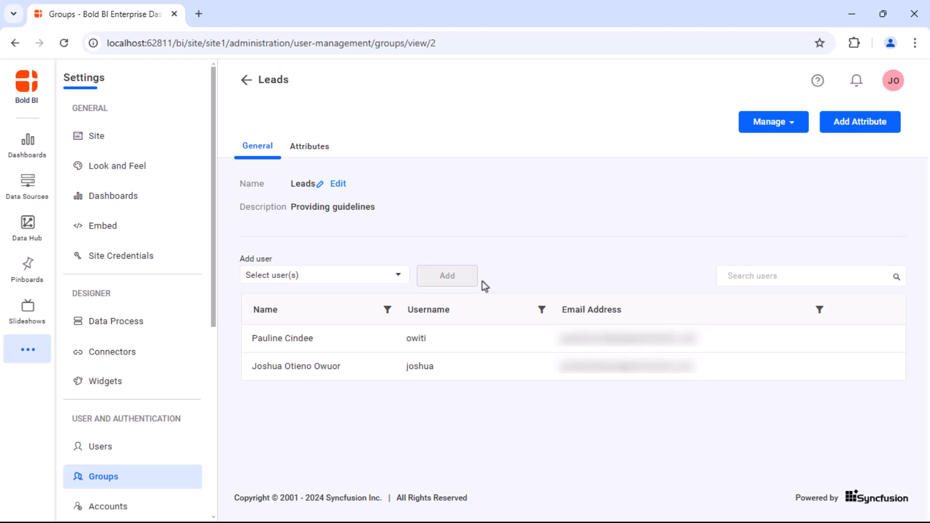
{"action": "left_click", "coordinate": [789, 124]}
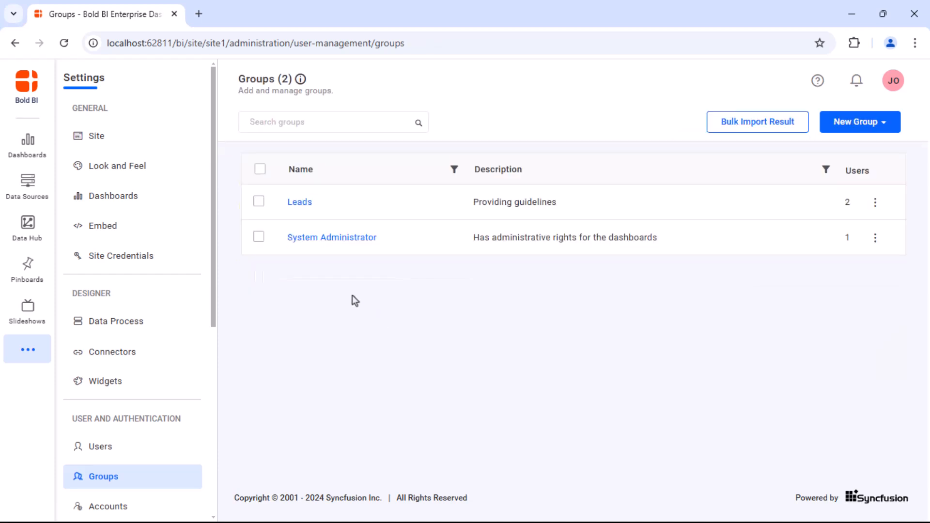
Select the Leads group row, then open its ⋮ actions menu.
{"action": "left_click", "coordinate": [258, 201]}
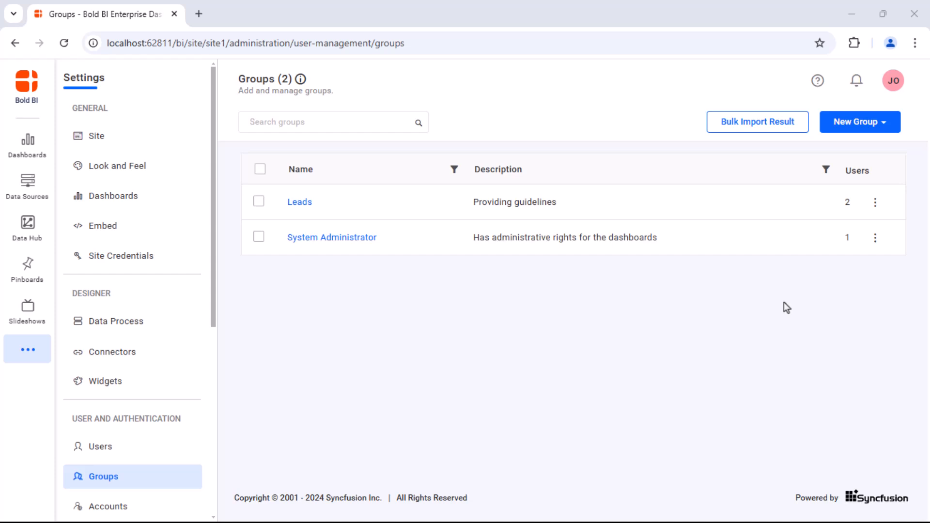
{"action": "left_click", "coordinate": [875, 202]}
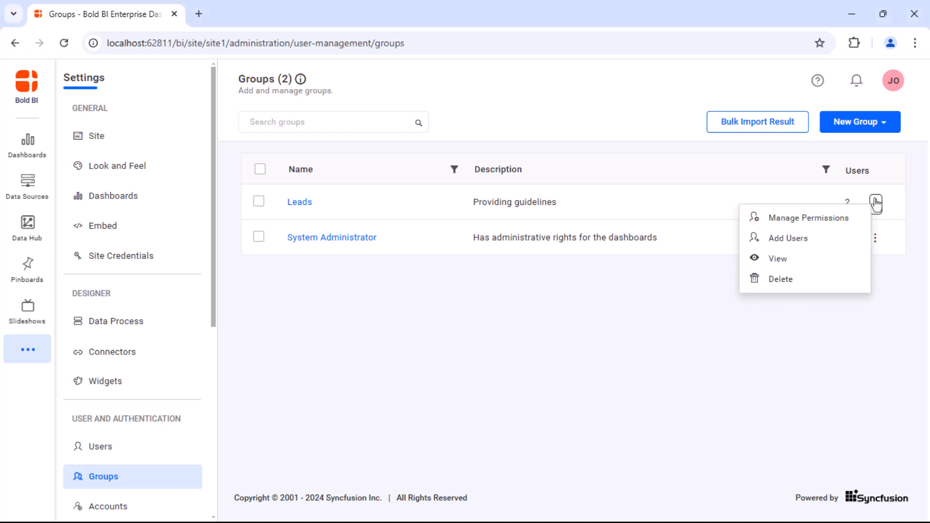
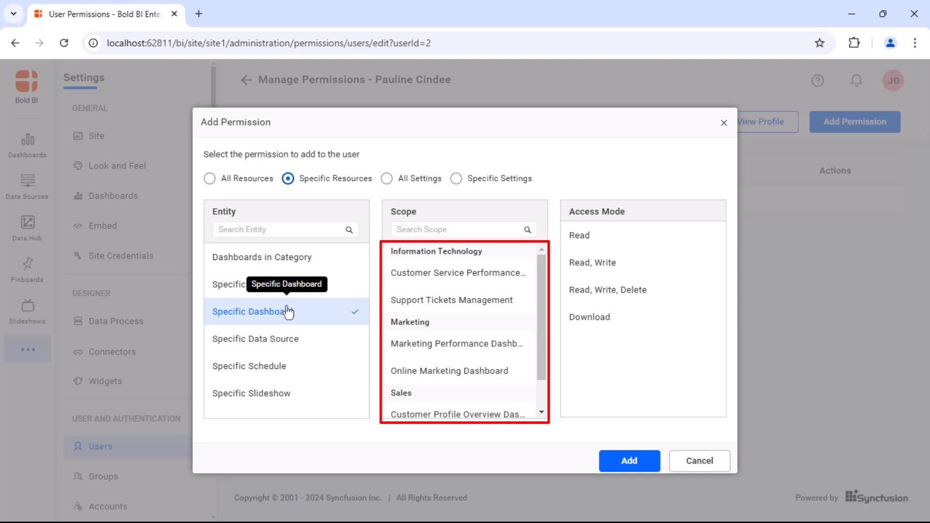
Grant the user Read access to the Support Tickets Management dashboard and close the dialog.
{"action": "left_click", "coordinate": [424, 303]}
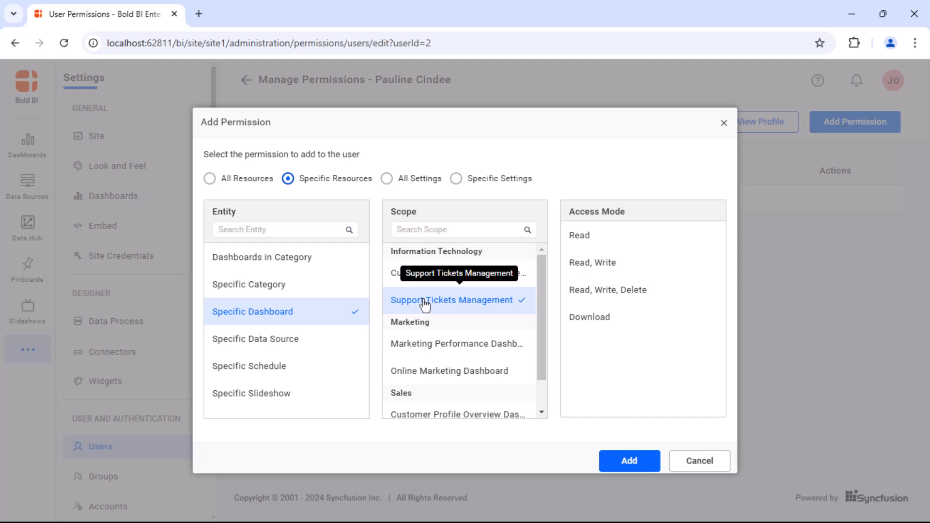
{"action": "left_click", "coordinate": [586, 237]}
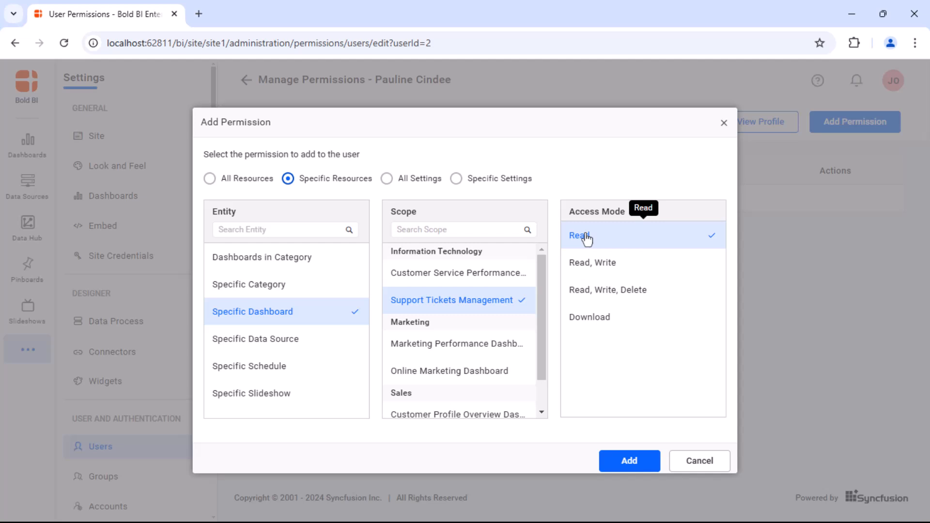
{"action": "left_click", "coordinate": [627, 464]}
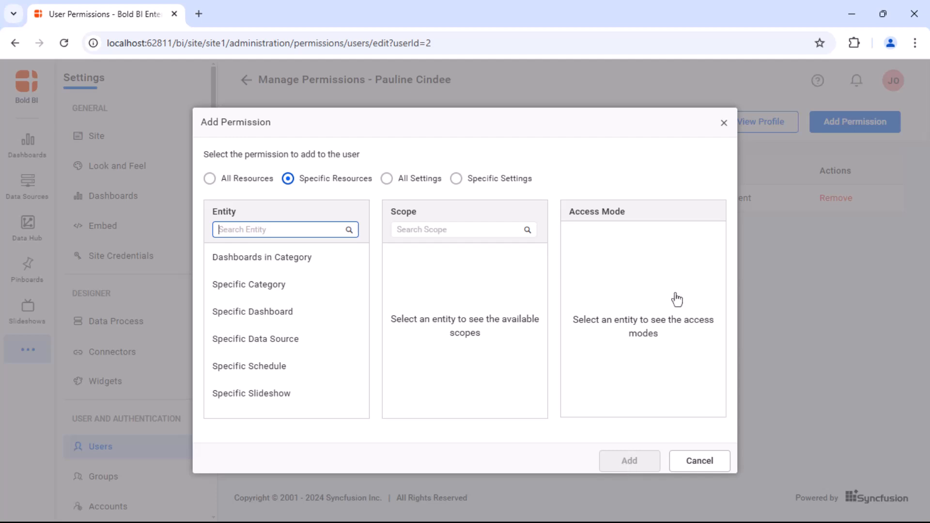
{"action": "left_click", "coordinate": [723, 123]}
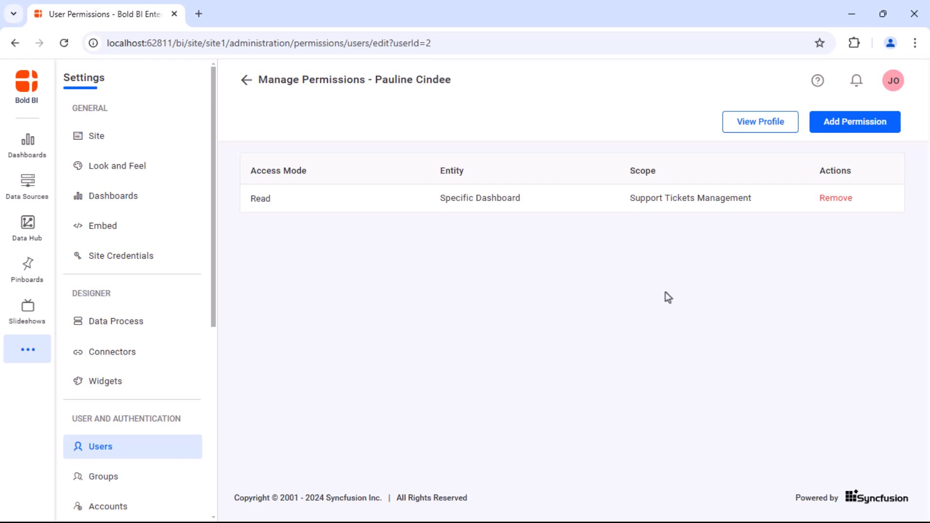
Sign out, sign in as the user, and check Support Tickets Management's available actions.
{"action": "left_click", "coordinate": [893, 81]}
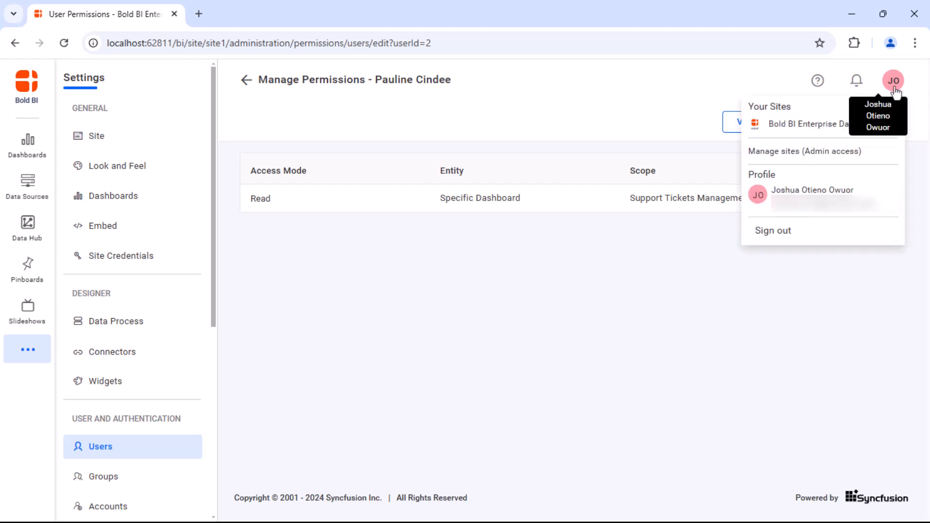
{"action": "left_click", "coordinate": [868, 229]}
{"action": "type", "text": "owiti"}
{"action": "left_click", "coordinate": [546, 324]}
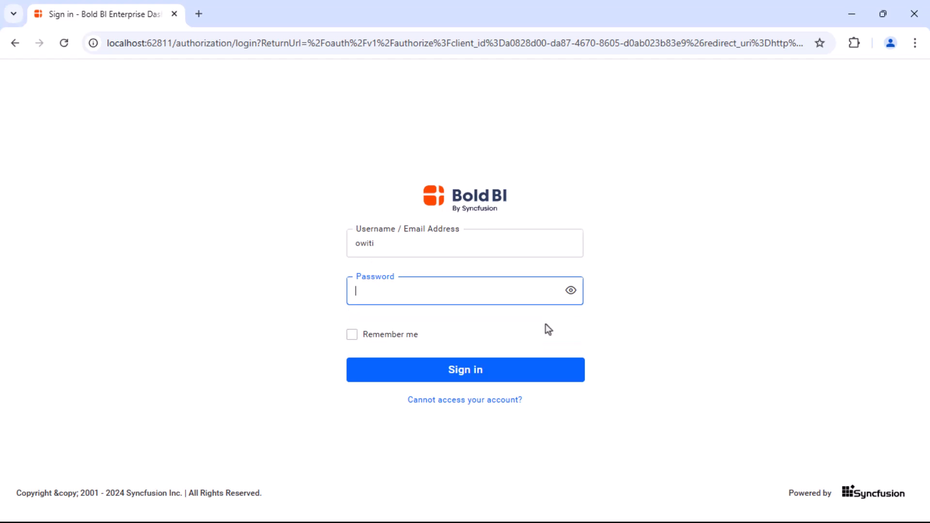
{"action": "type", "text": "a•••••••"}
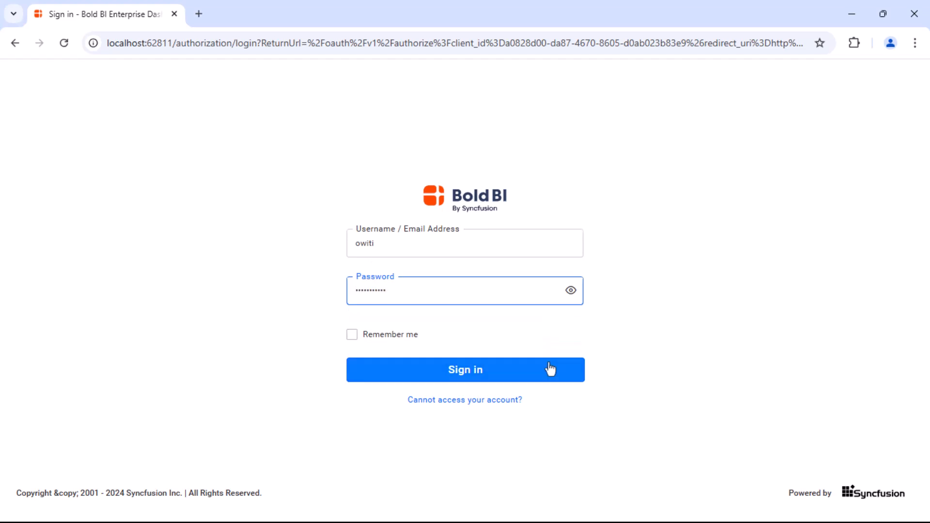
{"action": "left_click", "coordinate": [548, 371]}
{"action": "left_click", "coordinate": [390, 180]}
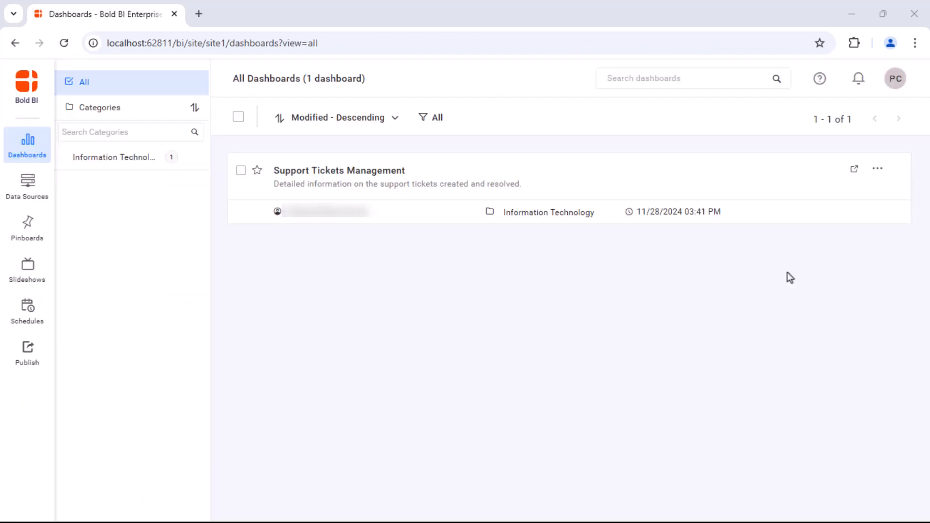
{"action": "left_click", "coordinate": [881, 170]}
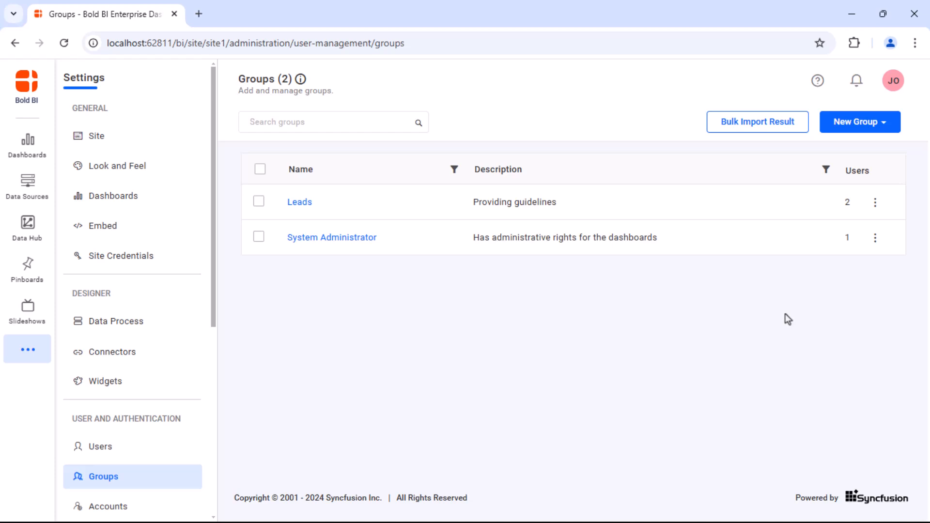
Add a Read, Write, Delete permission on All Categories to the Leads group.
{"action": "left_click", "coordinate": [875, 201]}
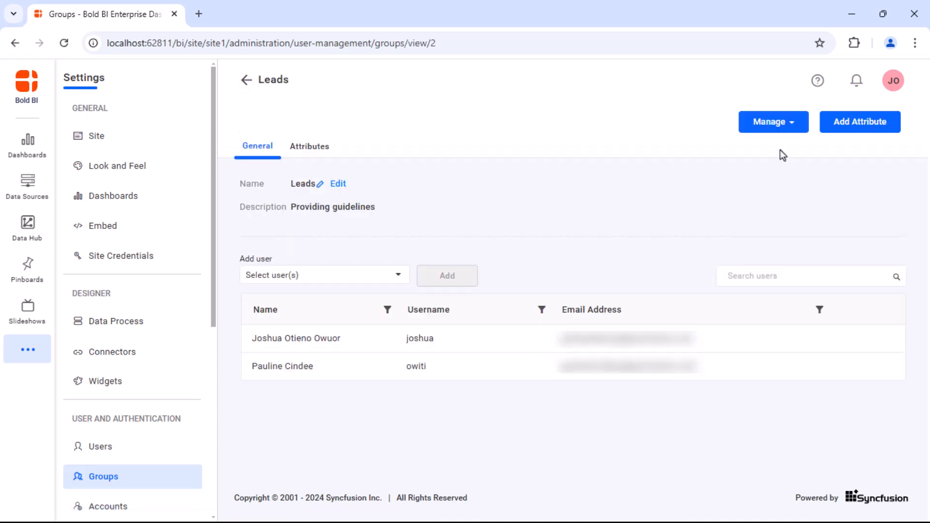
{"action": "left_click", "coordinate": [775, 122]}
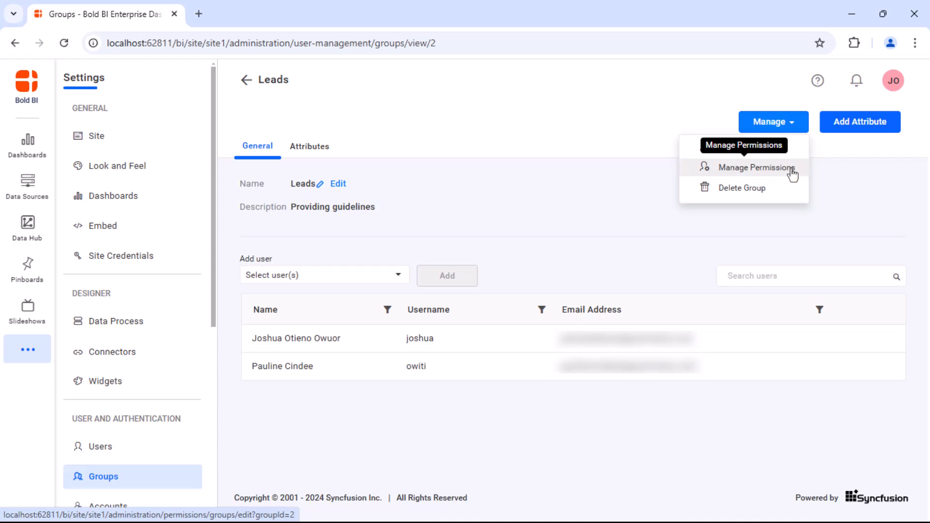
{"action": "left_click", "coordinate": [792, 169]}
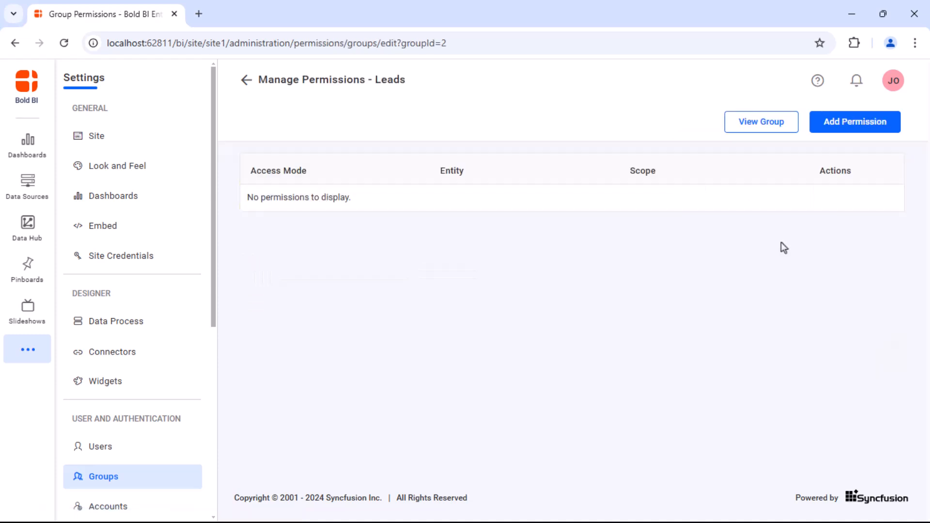
{"action": "left_click", "coordinate": [858, 123]}
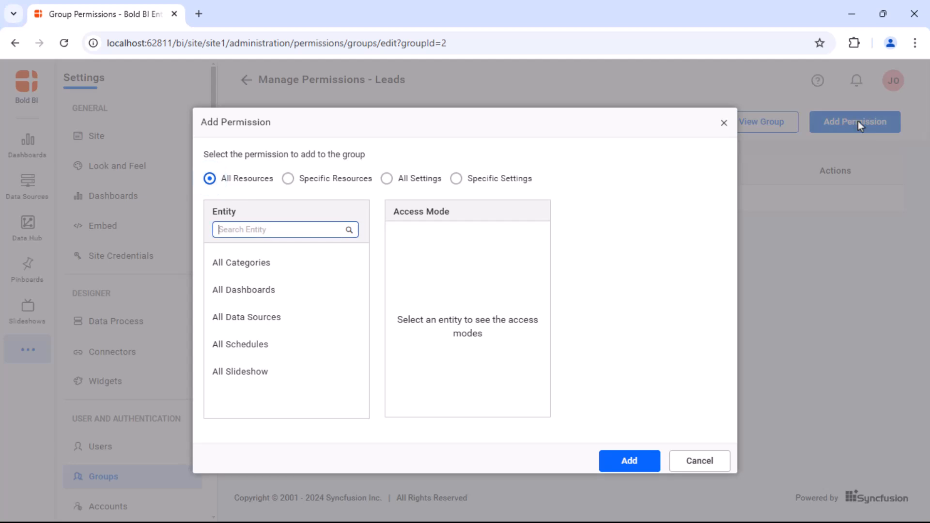
{"action": "left_click", "coordinate": [300, 263]}
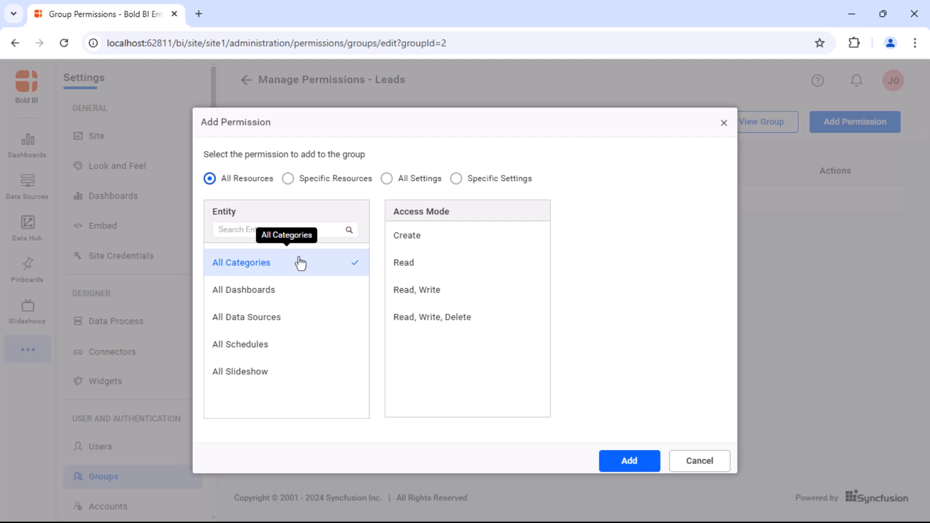
{"action": "left_click", "coordinate": [432, 320]}
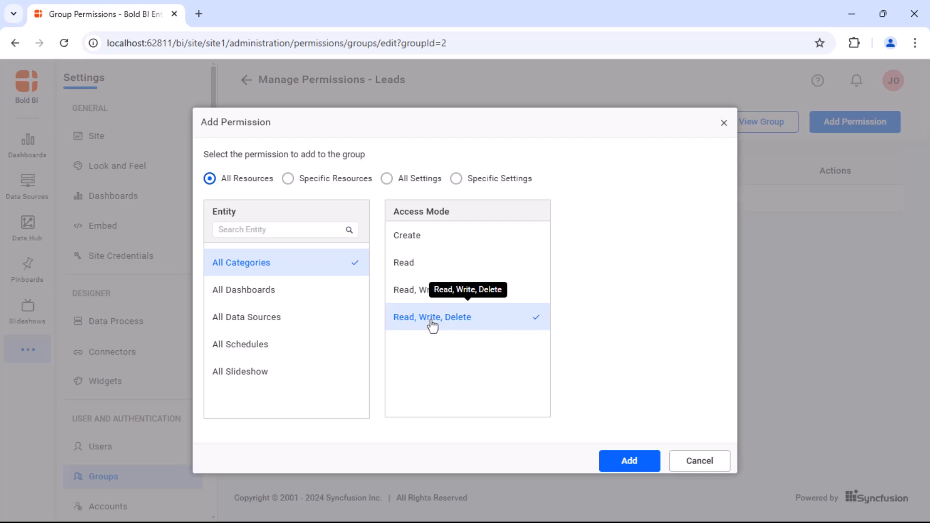
{"action": "left_click", "coordinate": [615, 460]}
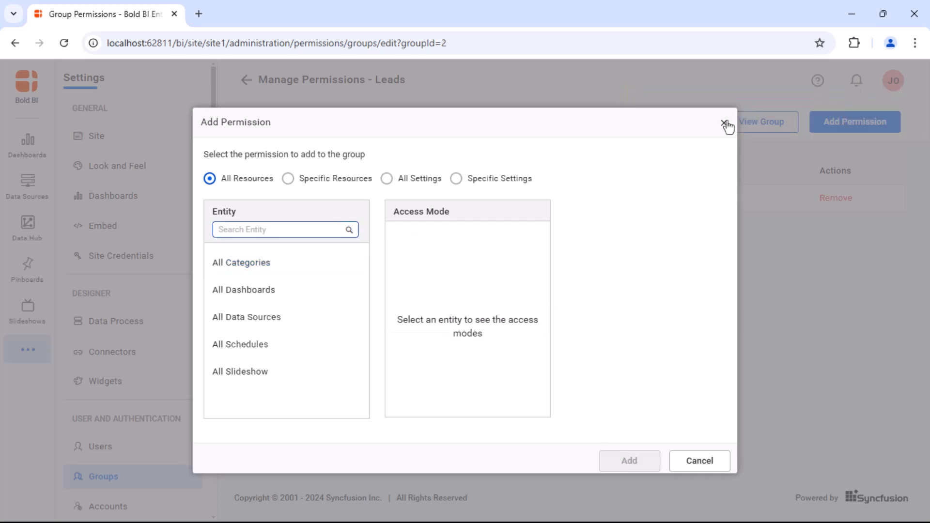
{"action": "left_click", "coordinate": [724, 123]}
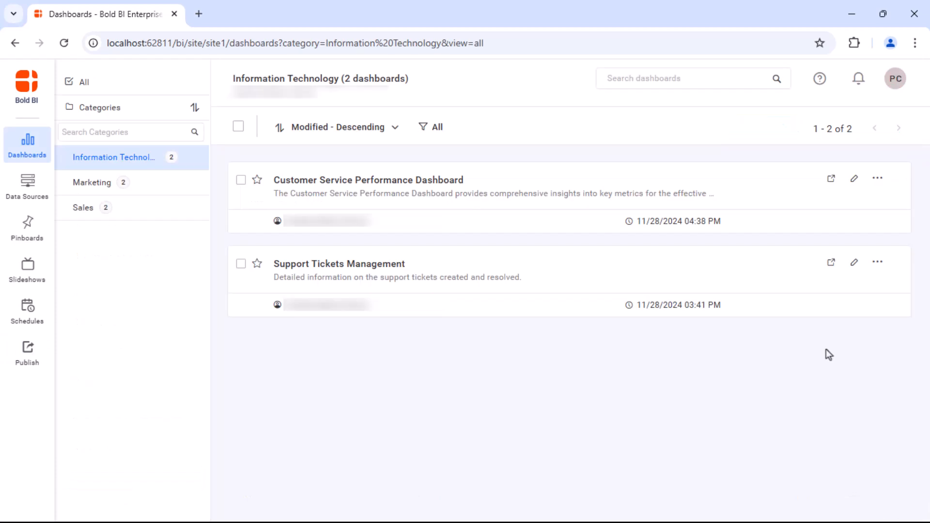
Check an Information Technology dashboard's action menu for Edit and Delete, then dismiss it.
{"action": "left_click", "coordinate": [878, 179]}
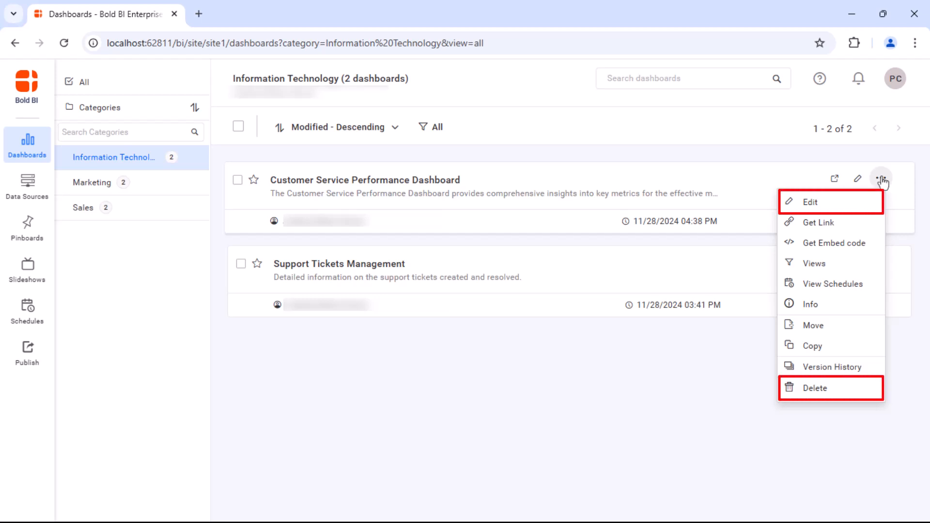
{"action": "left_click", "coordinate": [761, 372]}
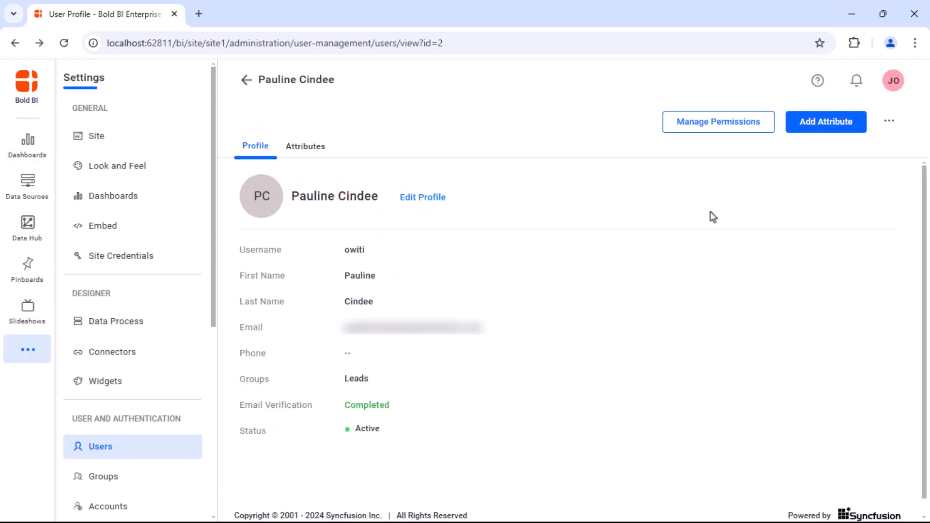
Add a Read permission on the Customer Service Performance specific dashboard to the user.
{"action": "left_click", "coordinate": [743, 126]}
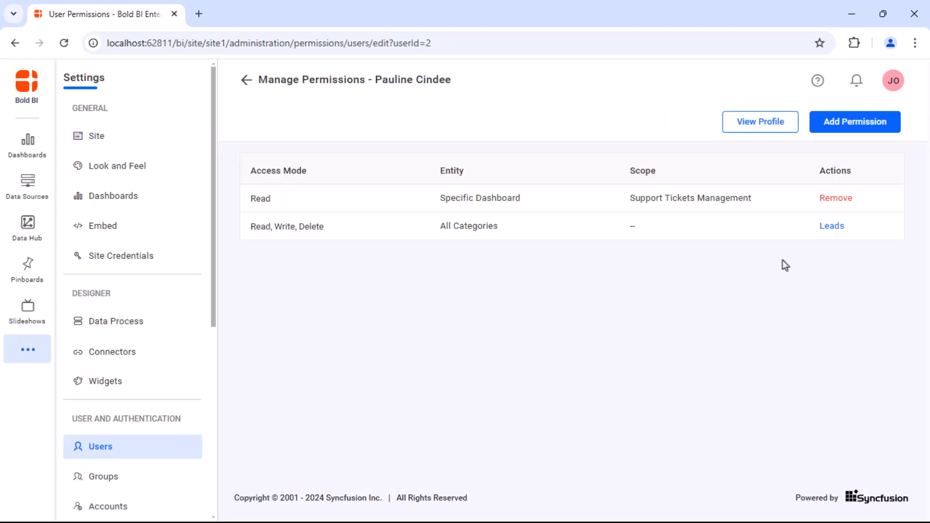
{"action": "left_click", "coordinate": [855, 122]}
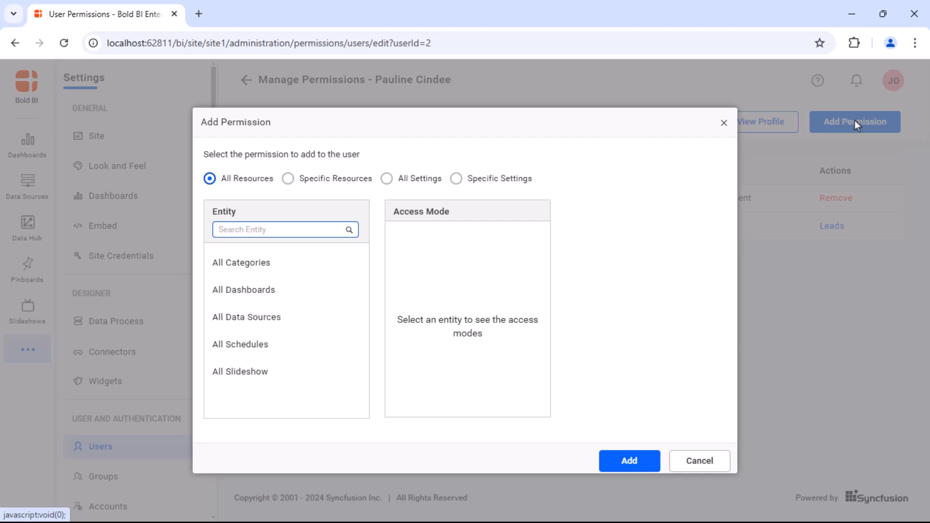
{"action": "left_click", "coordinate": [288, 179]}
{"action": "left_click", "coordinate": [278, 311]}
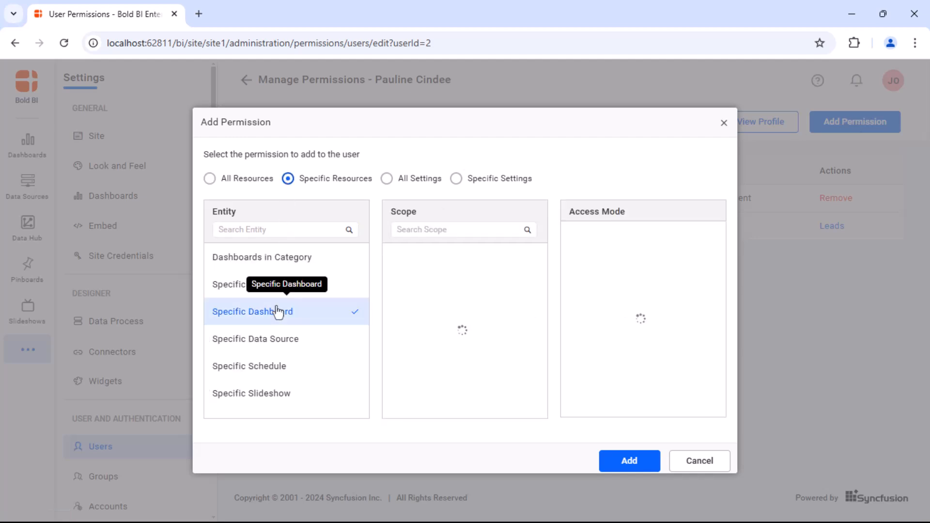
{"action": "left_click", "coordinate": [425, 276]}
{"action": "left_click", "coordinate": [584, 238]}
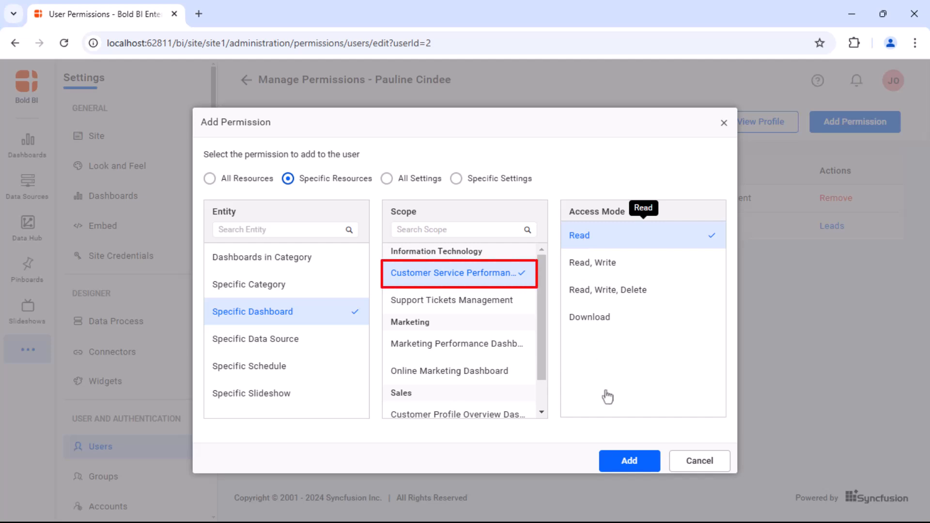
{"action": "left_click", "coordinate": [624, 460]}
{"action": "left_click", "coordinate": [723, 123]}
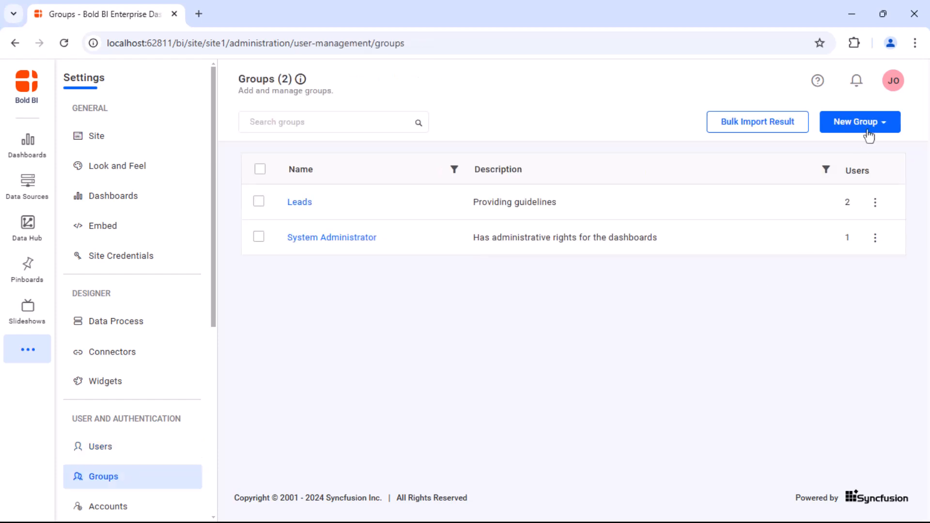
Create group 'Techincal group' described as 'Implementation of resources'.
{"action": "left_click", "coordinate": [872, 124]}
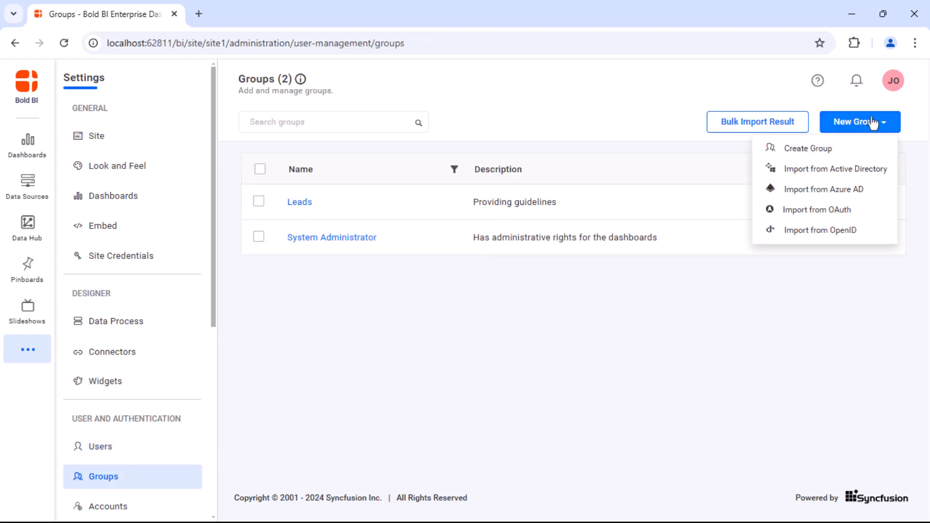
{"action": "left_click", "coordinate": [851, 150]}
{"action": "type", "text": "Tech"}
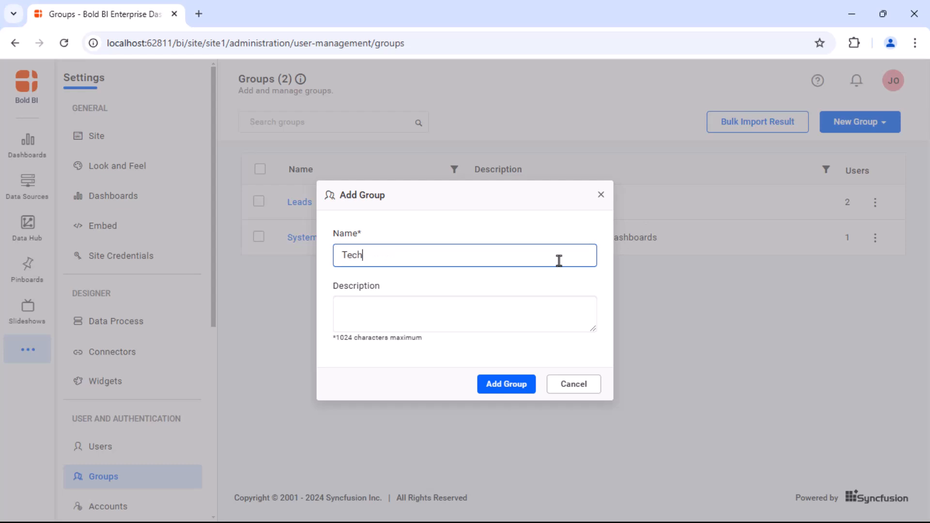
{"action": "type", "text": "incal group"}
{"action": "left_click", "coordinate": [534, 309]}
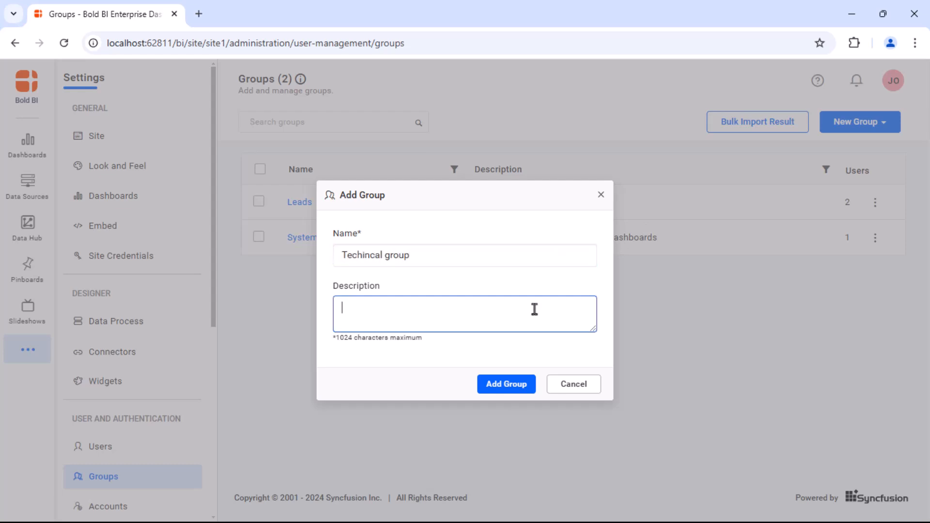
{"action": "type", "text": "Implementation of resources"}
{"action": "left_click", "coordinate": [496, 385]}
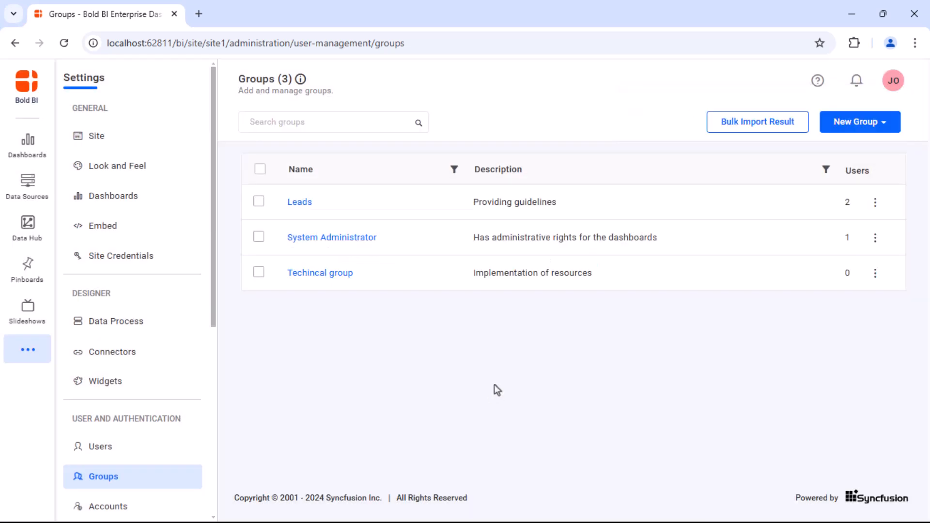
Add one existing user as a member of Techincal group.
{"action": "left_click", "coordinate": [321, 272]}
{"action": "left_click", "coordinate": [399, 277]}
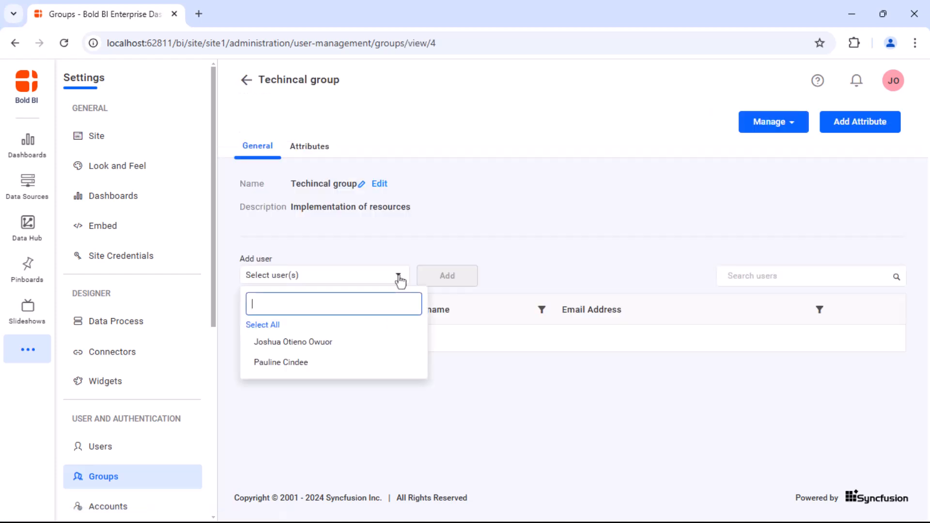
{"action": "left_click", "coordinate": [381, 364]}
{"action": "left_click", "coordinate": [461, 281]}
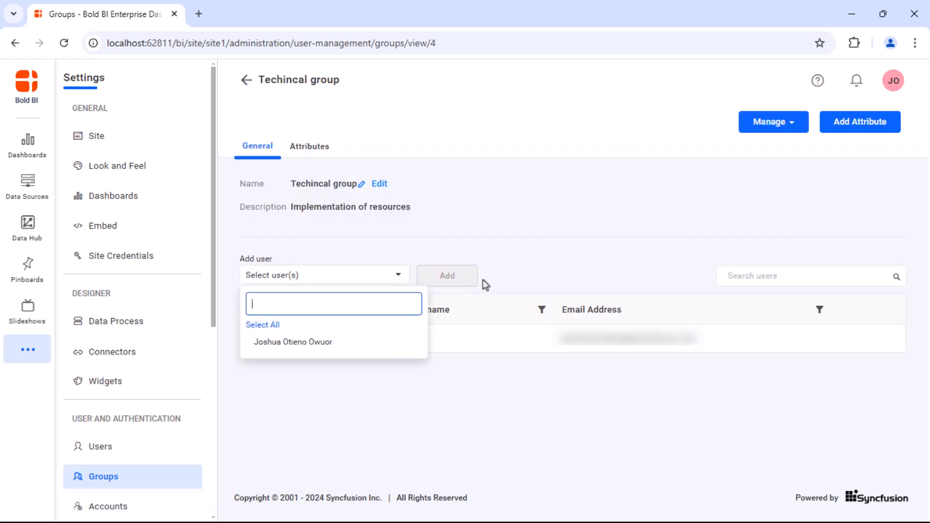
Give Techincal group Download access to the Customer Service Performance Dashboard.
{"action": "left_click", "coordinate": [795, 125]}
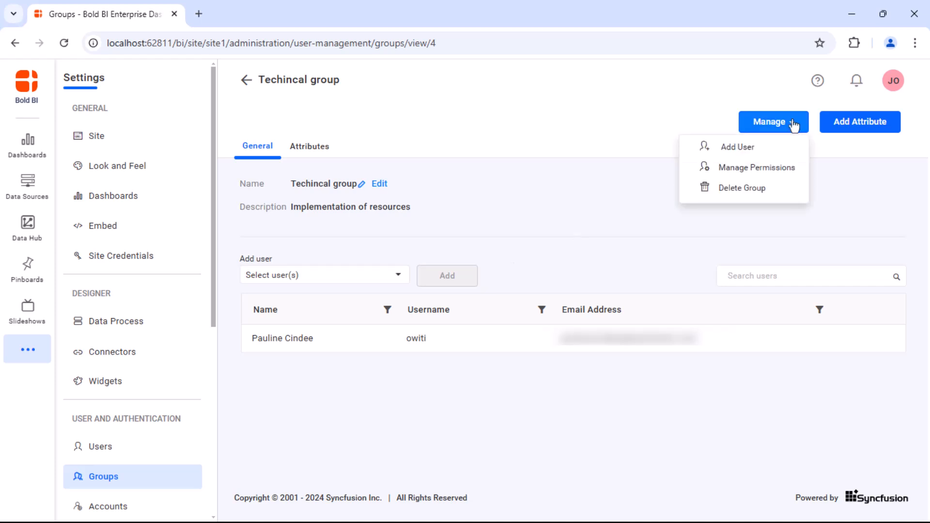
{"action": "left_click", "coordinate": [784, 168]}
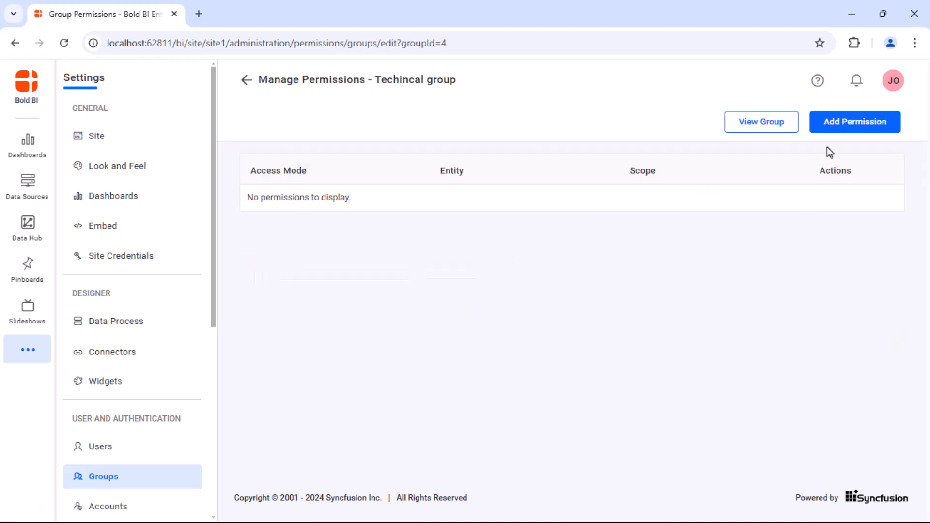
{"action": "left_click", "coordinate": [834, 128]}
{"action": "left_click", "coordinate": [288, 179]}
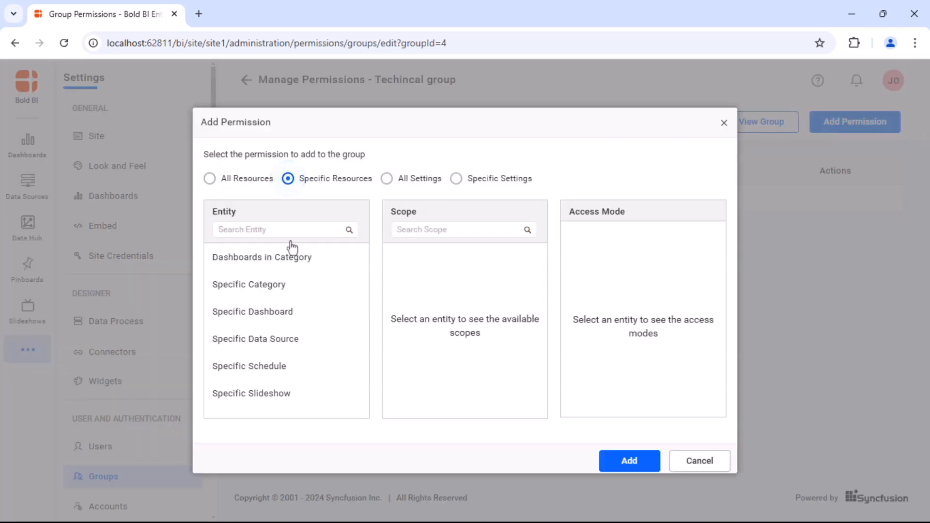
{"action": "left_click", "coordinate": [293, 311]}
{"action": "left_click", "coordinate": [413, 274]}
{"action": "left_click", "coordinate": [587, 320]}
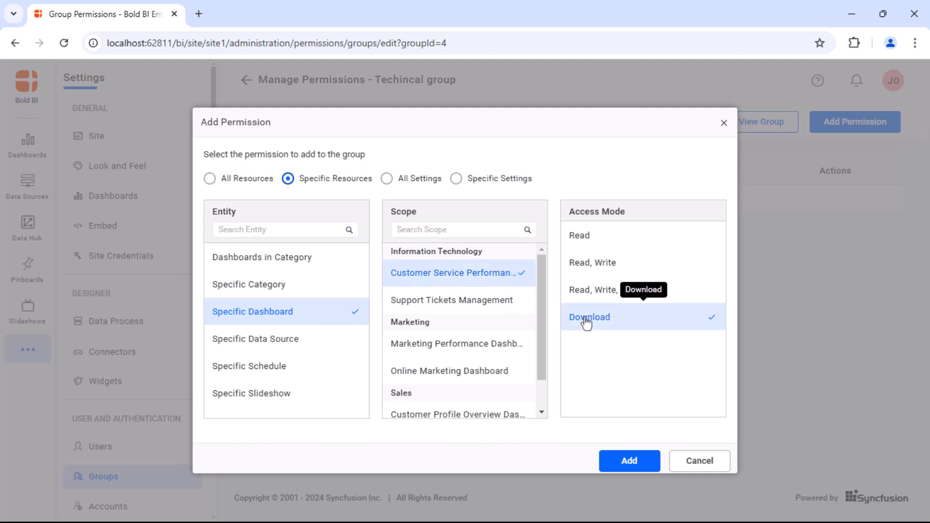
{"action": "left_click", "coordinate": [628, 461]}
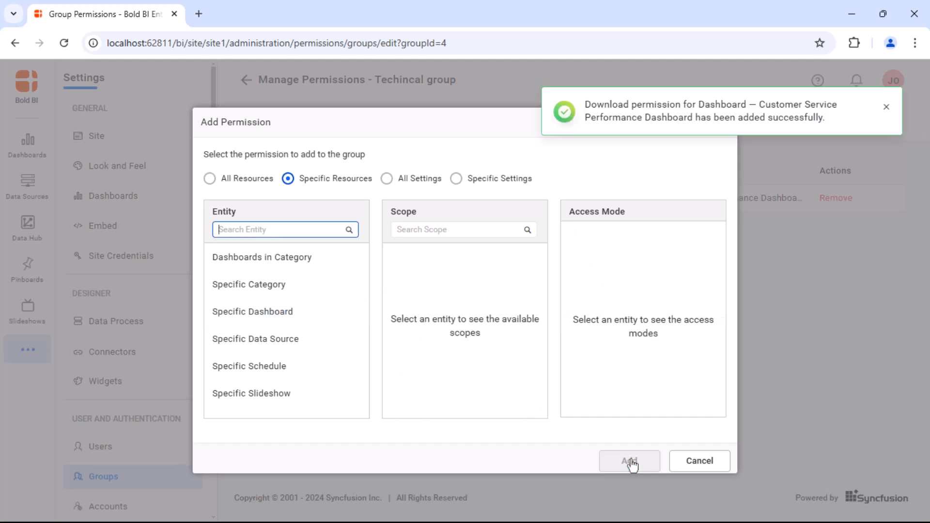
{"action": "left_click", "coordinate": [724, 127]}
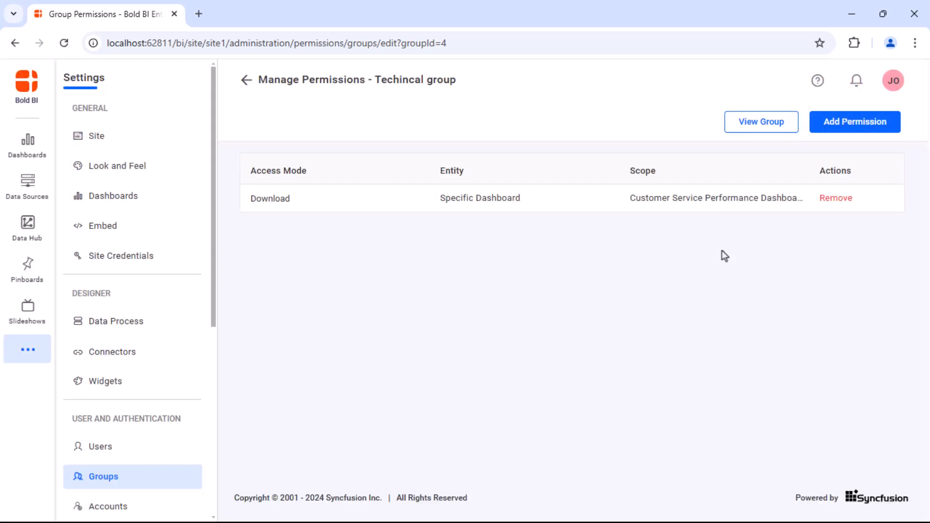
{"action": "key", "text": "alt+Left"}
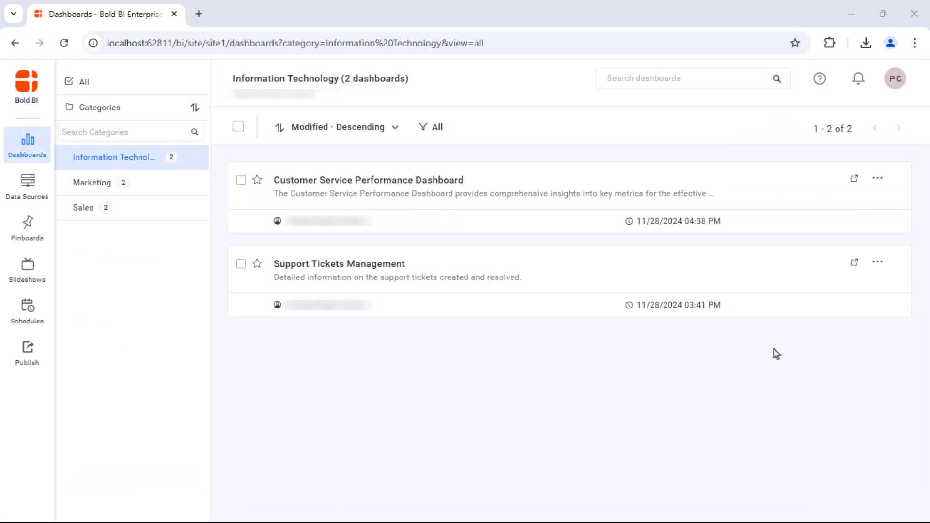
Confirm the dashboard's action menu offers Download for the signed-in member.
{"action": "left_click", "coordinate": [876, 178]}
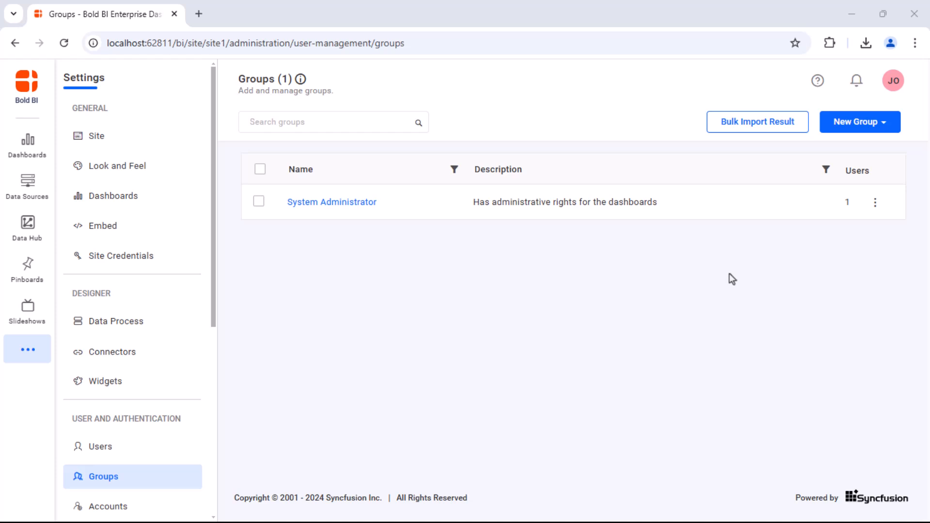
Create group 'Managers' described as 'Resource management'.
{"action": "left_click", "coordinate": [864, 127]}
{"action": "left_click", "coordinate": [870, 152]}
{"action": "type", "text": "Managers"}
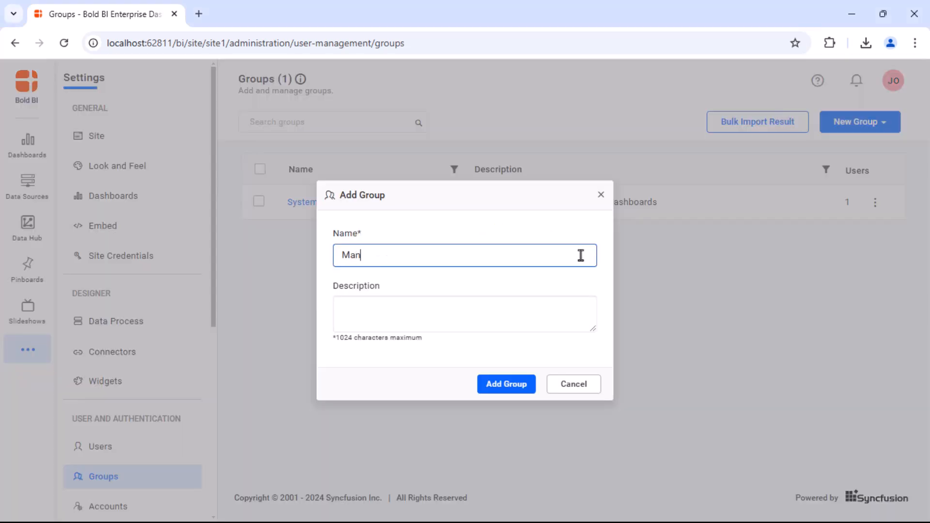
{"action": "left_click", "coordinate": [580, 318]}
{"action": "type", "text": "Resource management"}
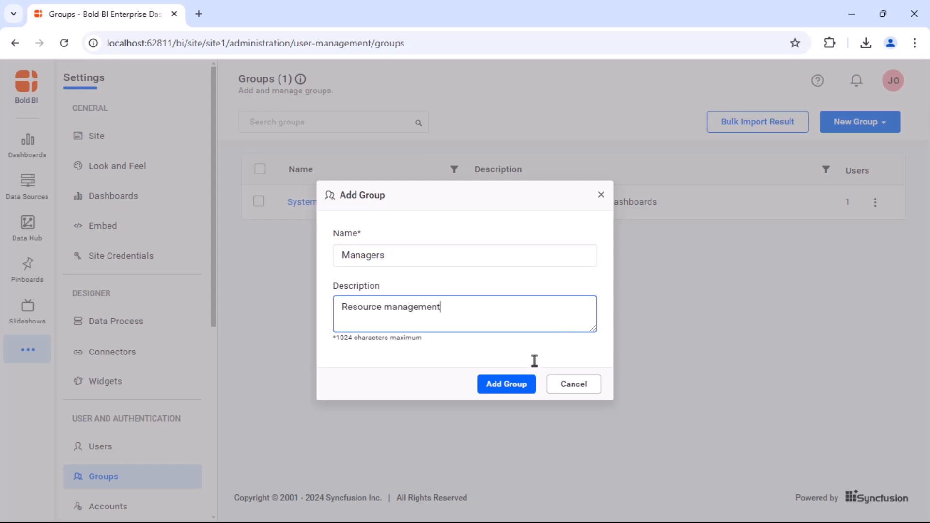
{"action": "left_click", "coordinate": [515, 384]}
Create group 'Team leads' described as 'Resource monitoring'.
{"action": "left_click", "coordinate": [880, 124]}
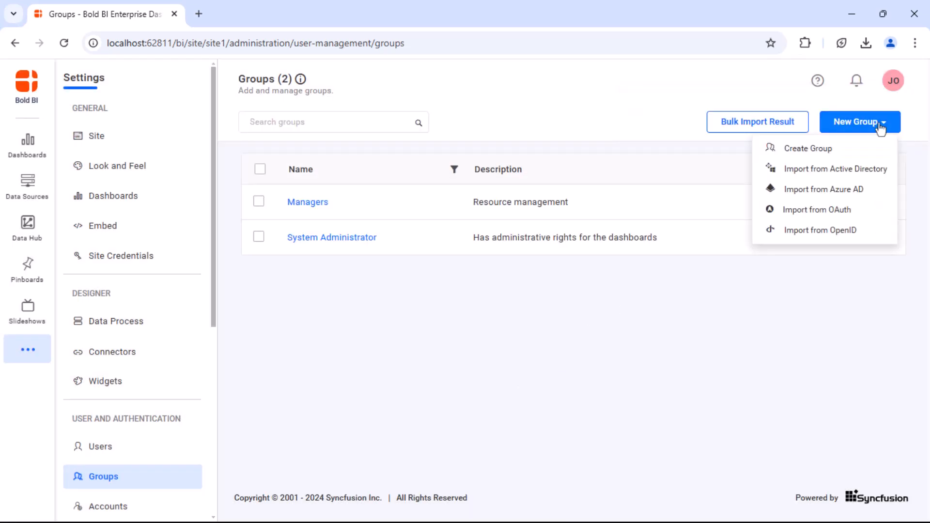
{"action": "left_click", "coordinate": [876, 147]}
{"action": "type", "text": "Team leads"}
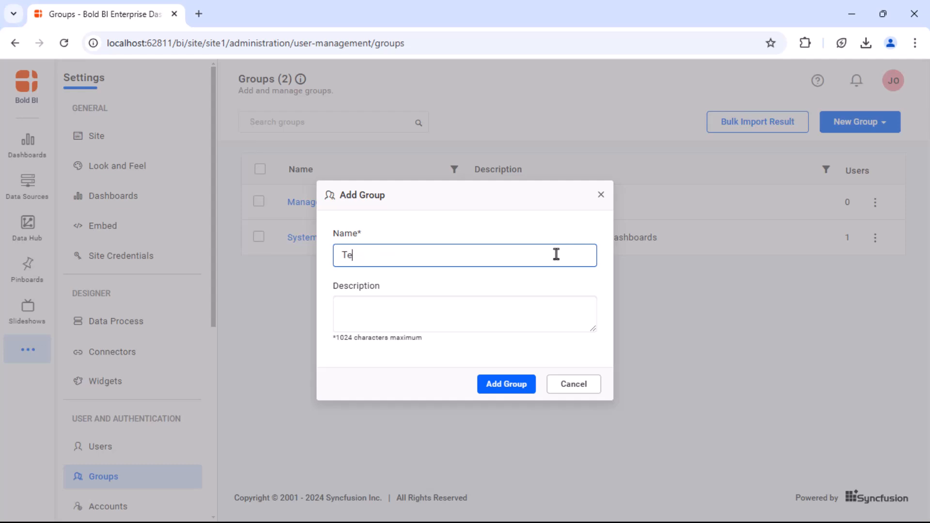
{"action": "left_click", "coordinate": [549, 310]}
{"action": "type", "text": "Resource monitoring"}
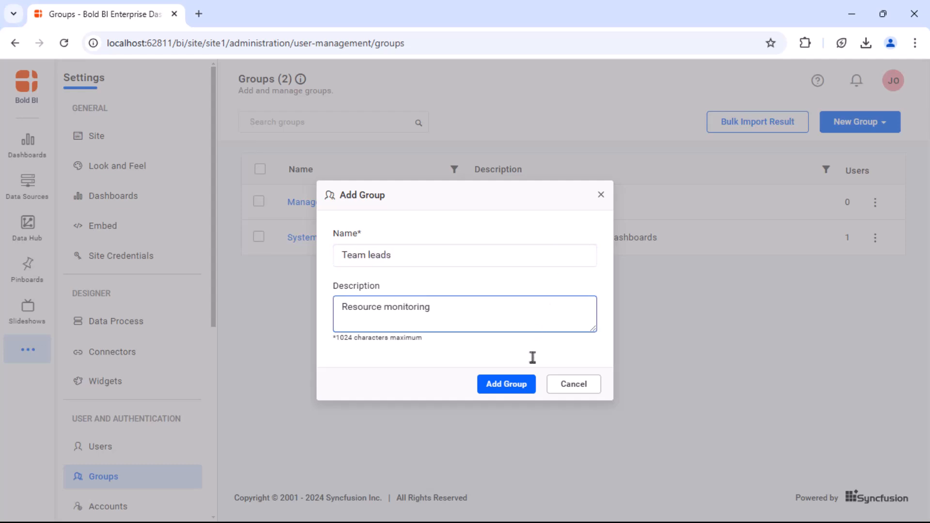
{"action": "left_click", "coordinate": [523, 388]}
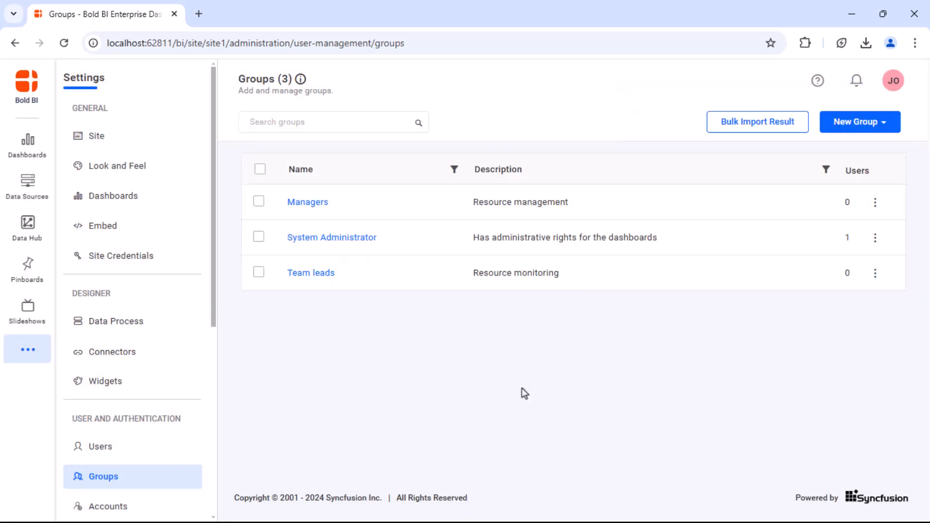
Create group 'Engineers' described as 'Utilizing resources'.
{"action": "left_click", "coordinate": [880, 123]}
{"action": "left_click", "coordinate": [790, 147]}
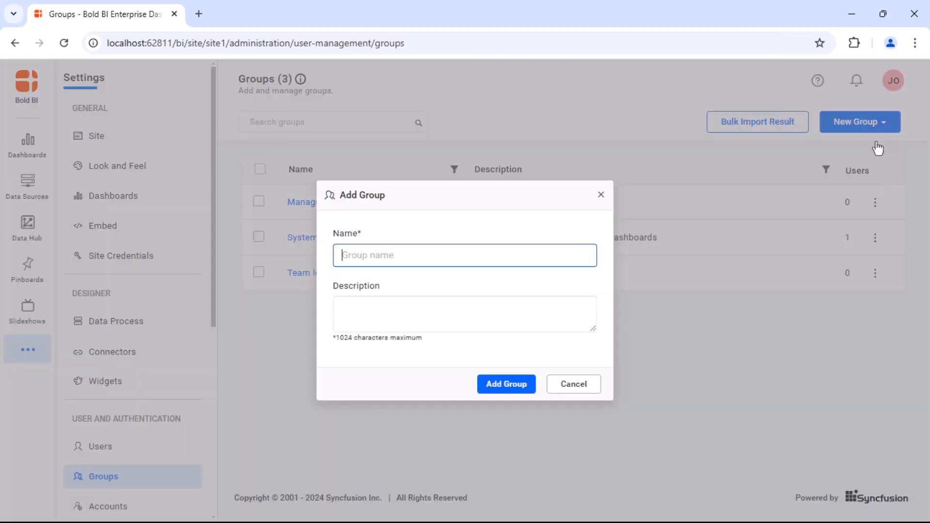
{"action": "type", "text": "Engineers"}
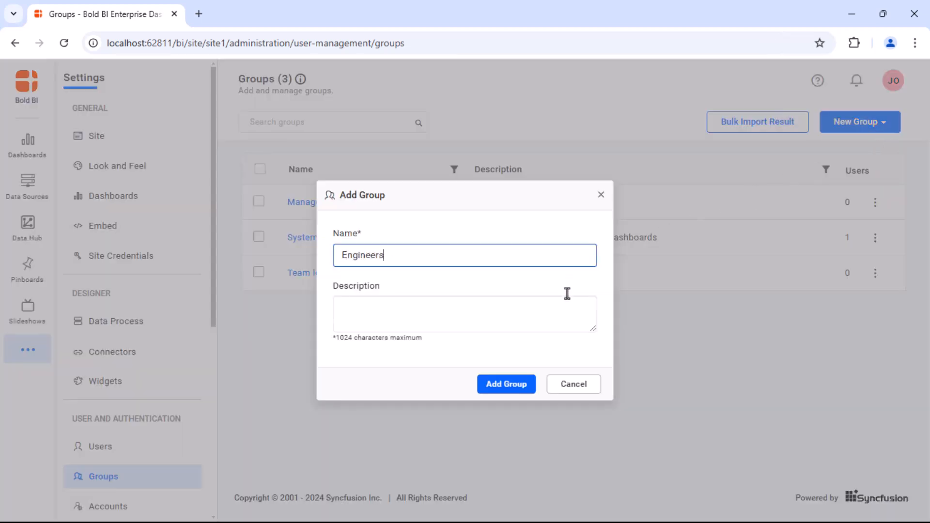
{"action": "left_click", "coordinate": [567, 309]}
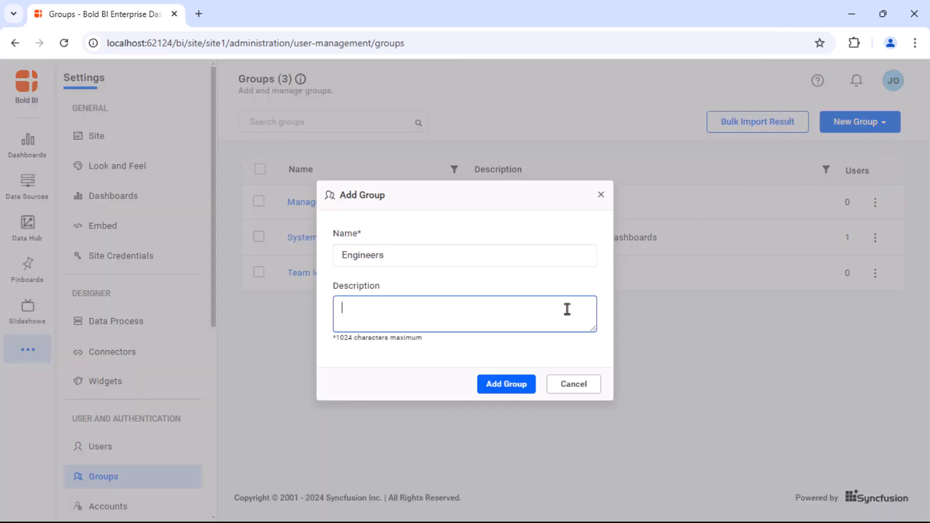
{"action": "type", "text": "Utilizing resources"}
{"action": "left_click", "coordinate": [506, 384]}
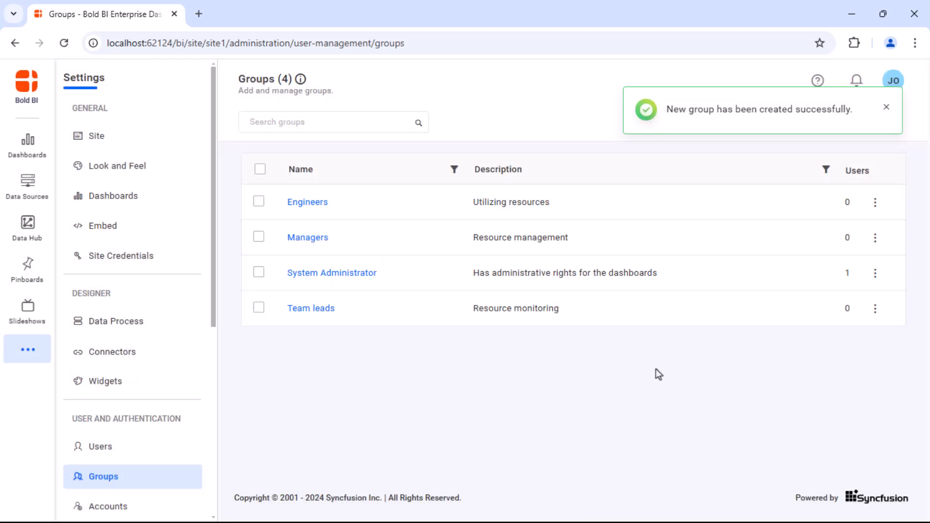
Create a new user in the Managers group with username, first and last name, and password.
{"action": "left_click", "coordinate": [875, 237]}
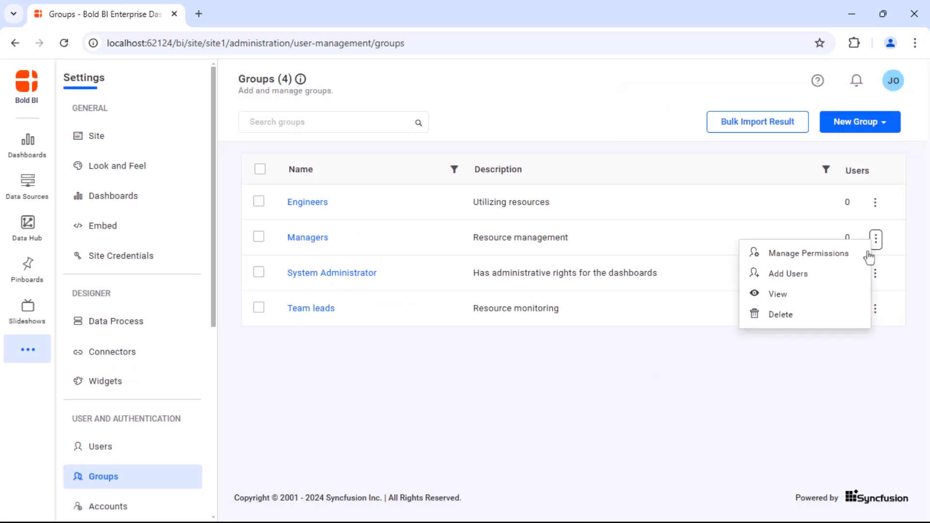
{"action": "left_click", "coordinate": [855, 274]}
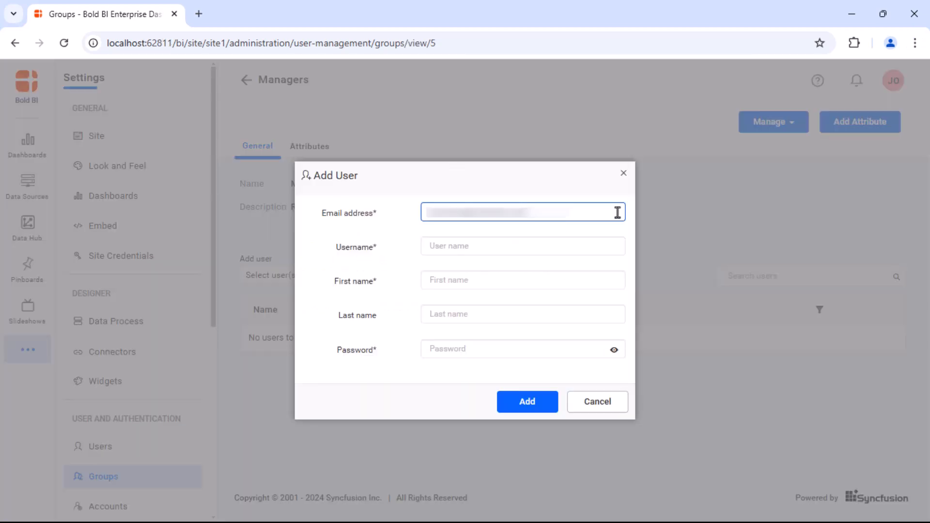
{"action": "left_click", "coordinate": [608, 245]}
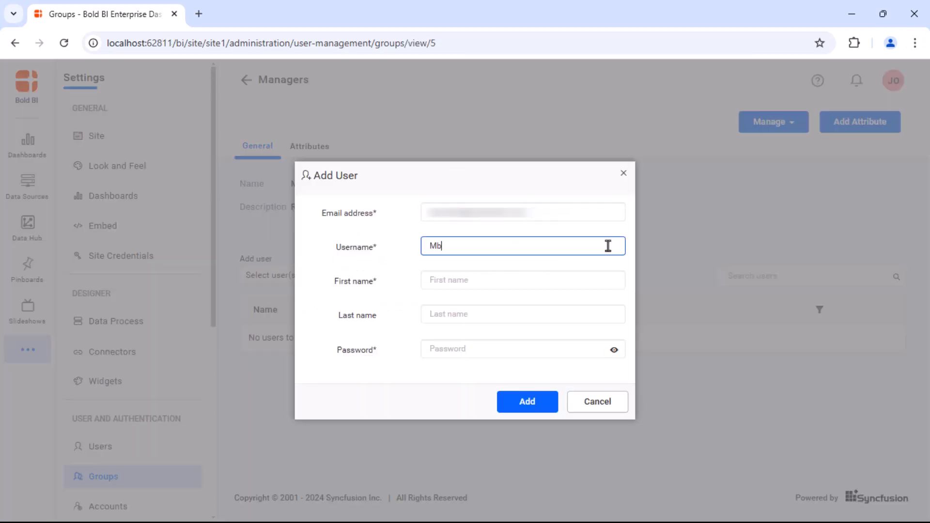
{"action": "left_click", "coordinate": [602, 281]}
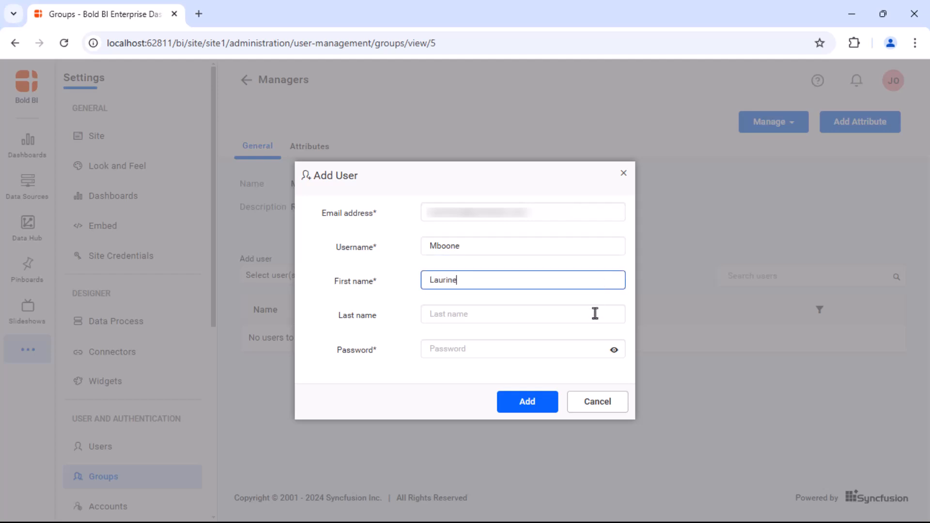
{"action": "left_click", "coordinate": [595, 313]}
{"action": "left_click", "coordinate": [590, 349]}
{"action": "type", "text": "*********"}
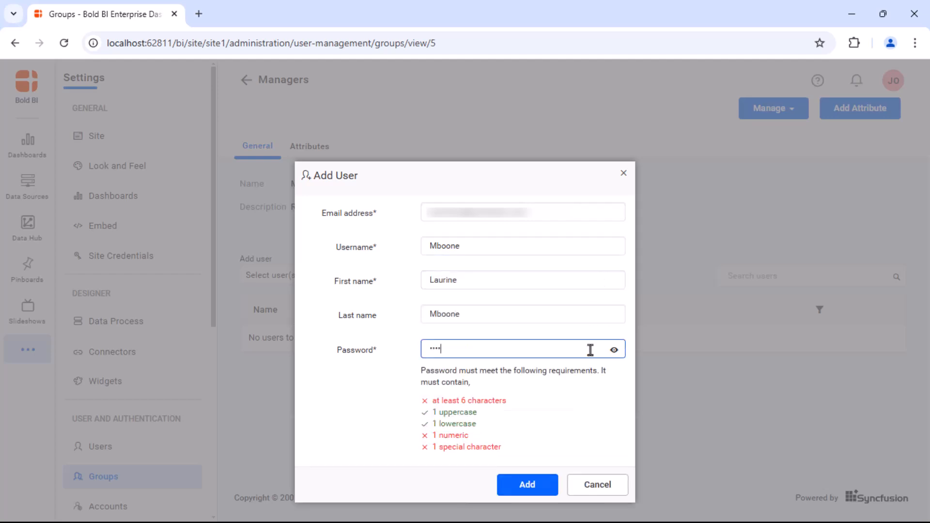
{"action": "left_click", "coordinate": [545, 485]}
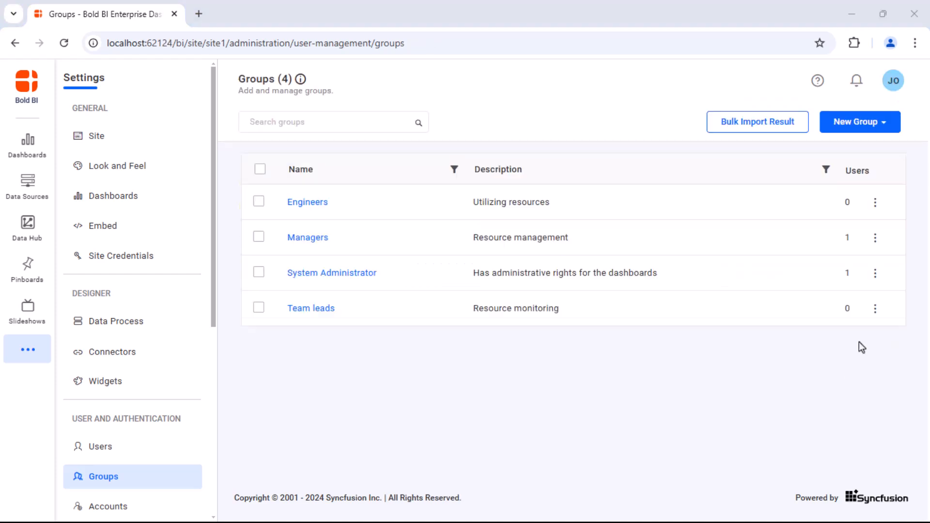
Create a new user in the Team leads group with e-mail, username, name and password.
{"action": "left_click", "coordinate": [876, 310]}
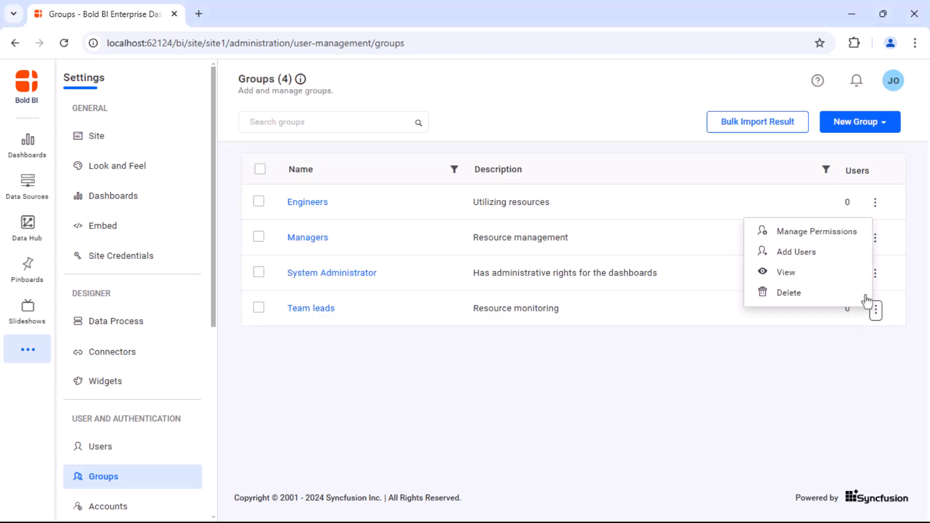
{"action": "left_click", "coordinate": [842, 252]}
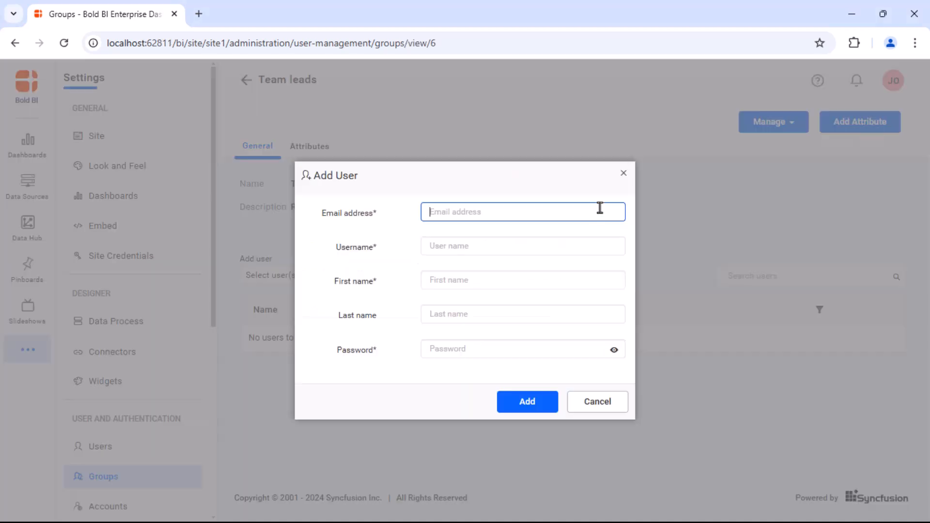
{"action": "key", "text": "ctrl+v"}
{"action": "left_click", "coordinate": [575, 245]}
{"action": "type", "text": "Anyango"}
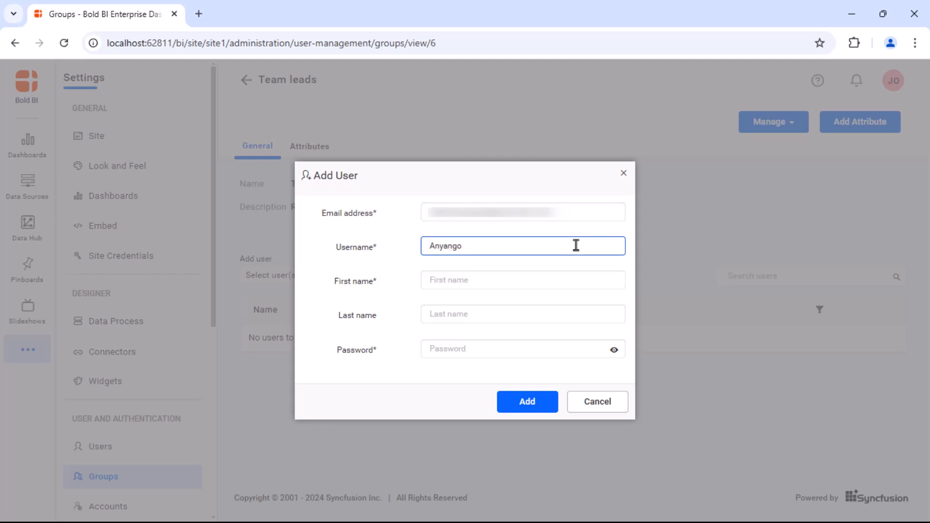
{"action": "left_click", "coordinate": [569, 279]}
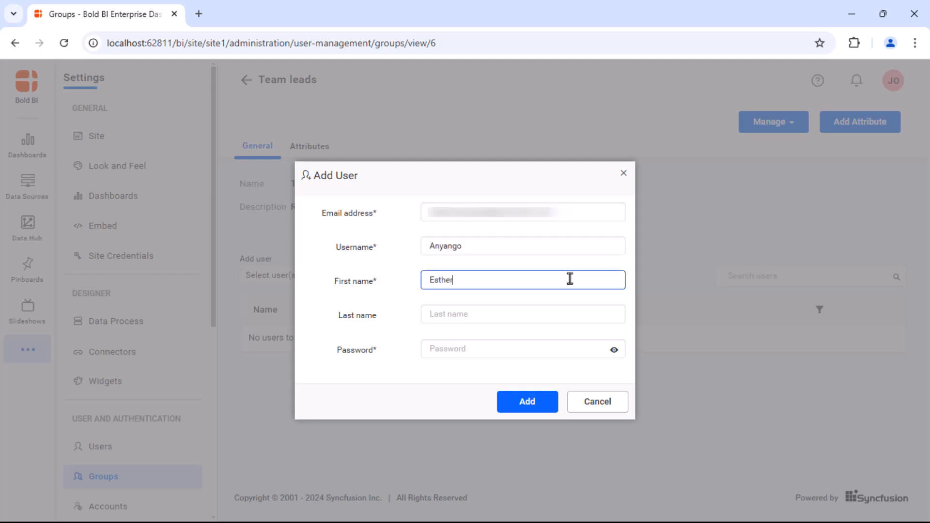
{"action": "left_click", "coordinate": [531, 318]}
{"action": "left_click", "coordinate": [512, 348]}
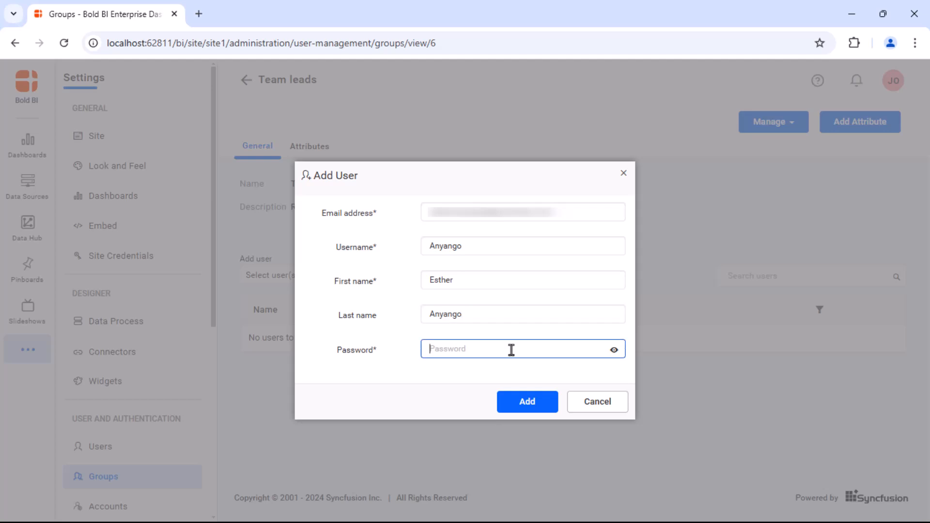
{"action": "type", "text": "Pass@123"}
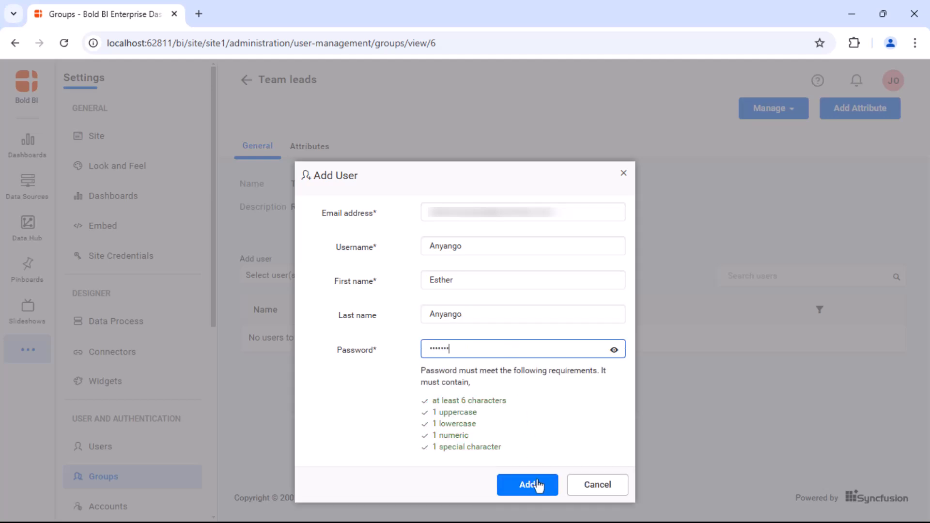
{"action": "left_click", "coordinate": [540, 485]}
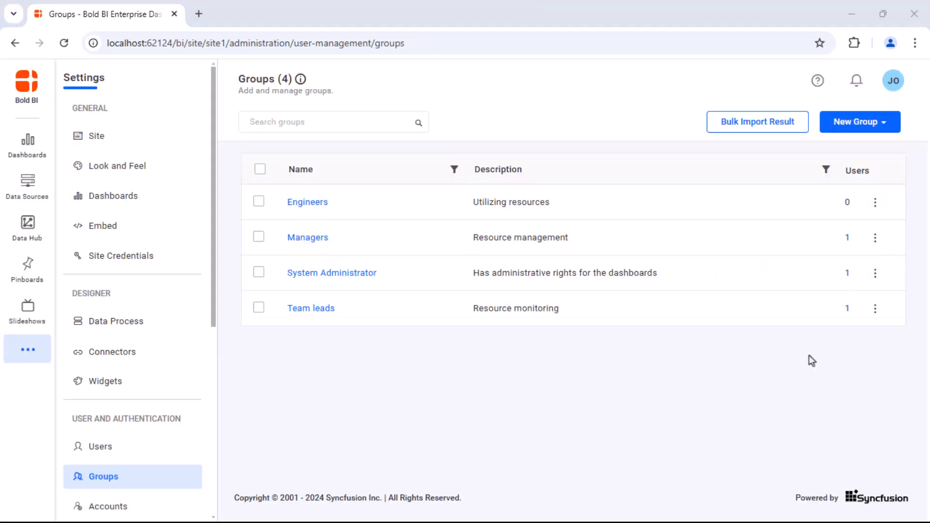
Create a new user in the Engineers group with e-mail, username, name and password.
{"action": "left_click", "coordinate": [875, 201]}
{"action": "left_click", "coordinate": [844, 236]}
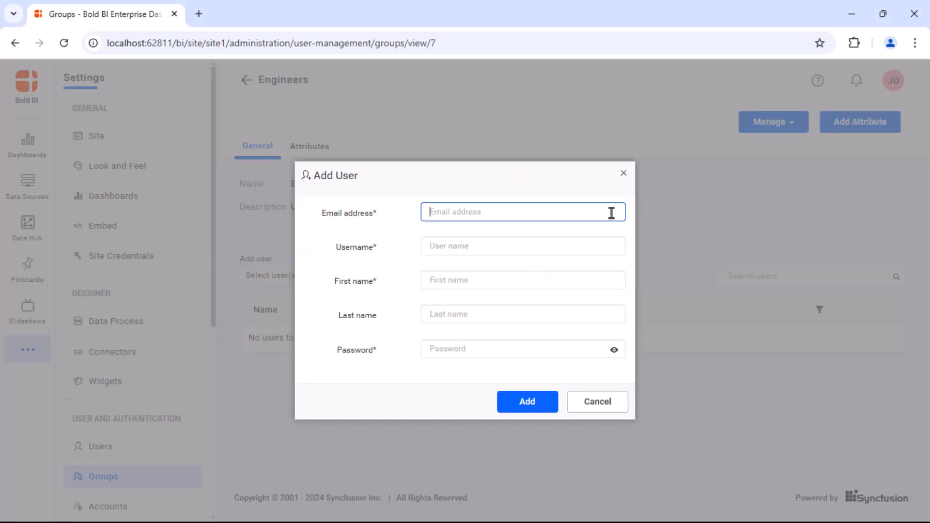
{"action": "key", "text": "ctrl+v"}
{"action": "left_click", "coordinate": [575, 253]}
{"action": "type", "text": "Otieno"}
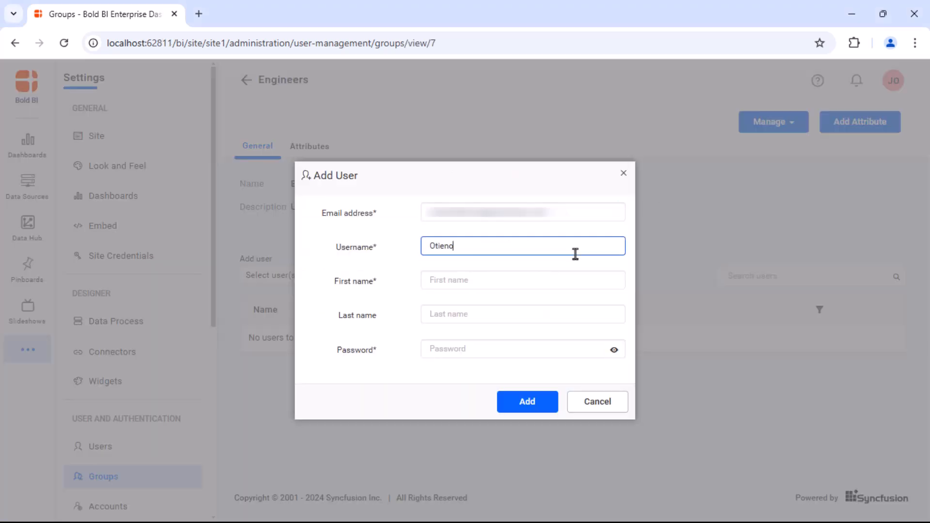
{"action": "left_click", "coordinate": [572, 280]}
{"action": "left_click", "coordinate": [569, 313]}
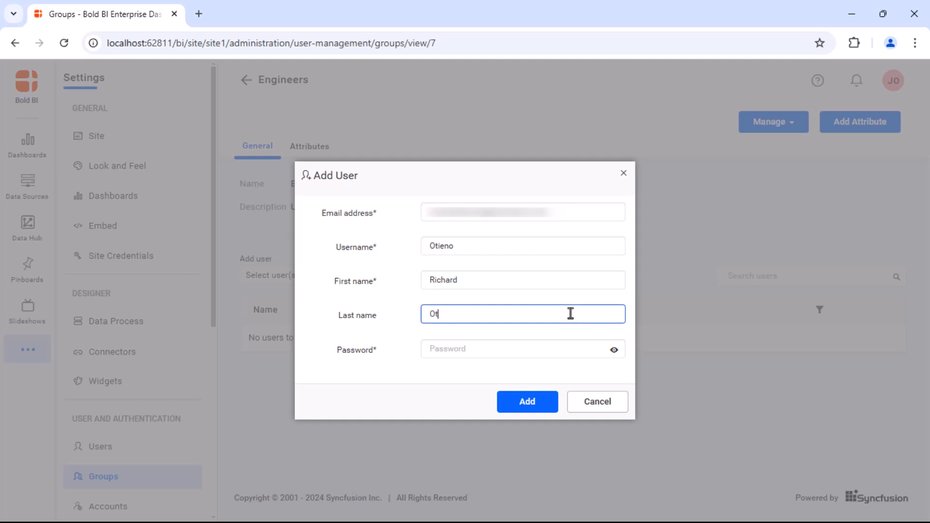
{"action": "left_click", "coordinate": [557, 347]}
{"action": "type", "text": "Pass@123"}
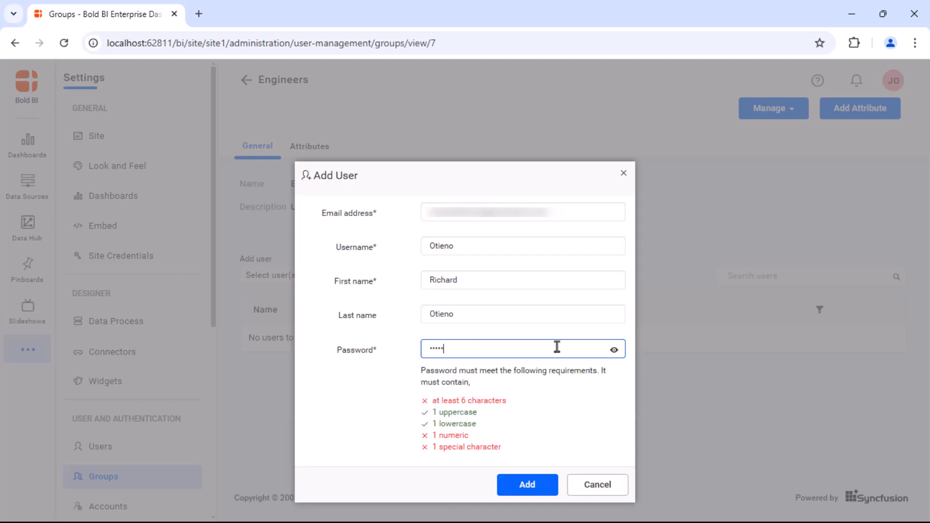
{"action": "left_click", "coordinate": [529, 484]}
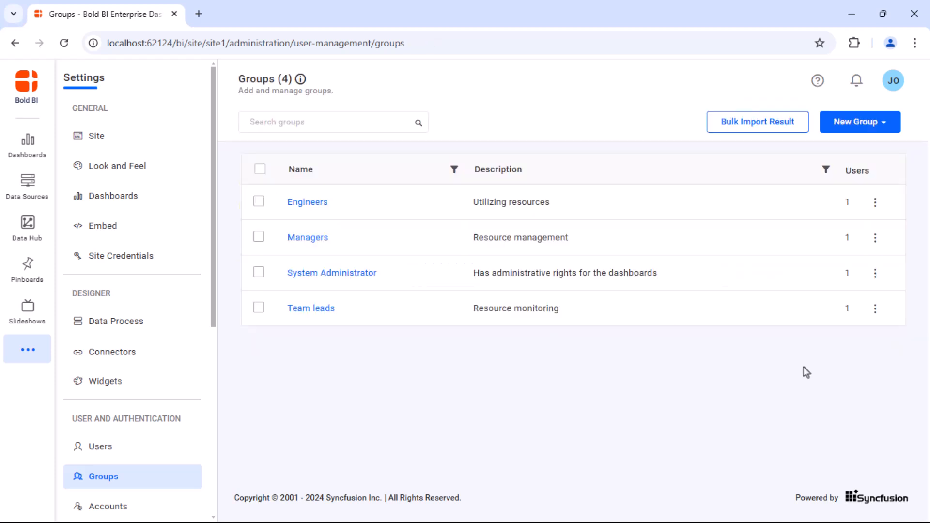
Grant the Managers group Read, Write, Delete permission on All Categories.
{"action": "left_click", "coordinate": [875, 239]}
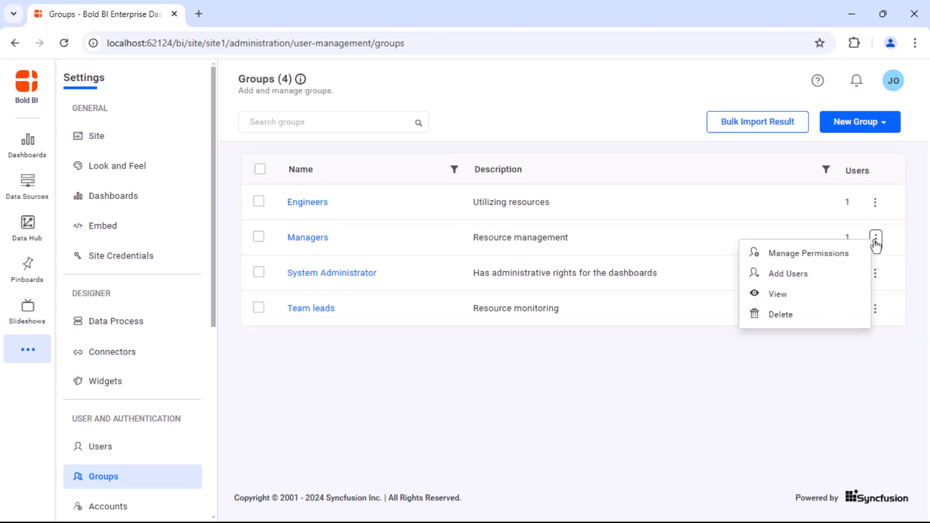
{"action": "left_click", "coordinate": [849, 254]}
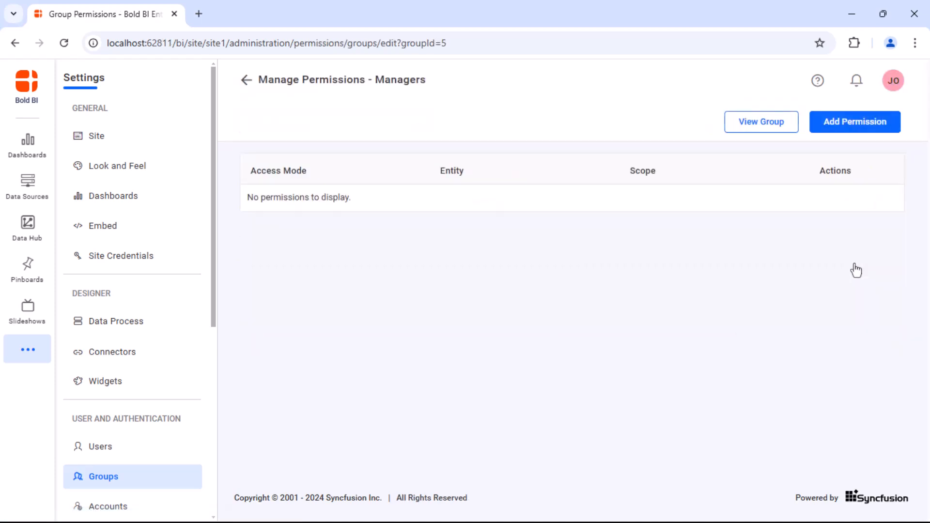
{"action": "left_click", "coordinate": [854, 122]}
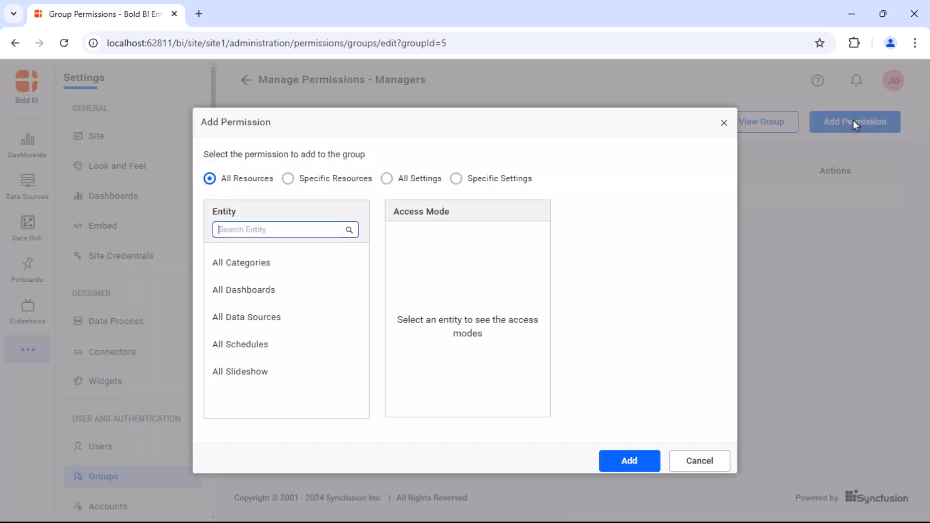
{"action": "left_click", "coordinate": [335, 266]}
{"action": "left_click", "coordinate": [426, 322]}
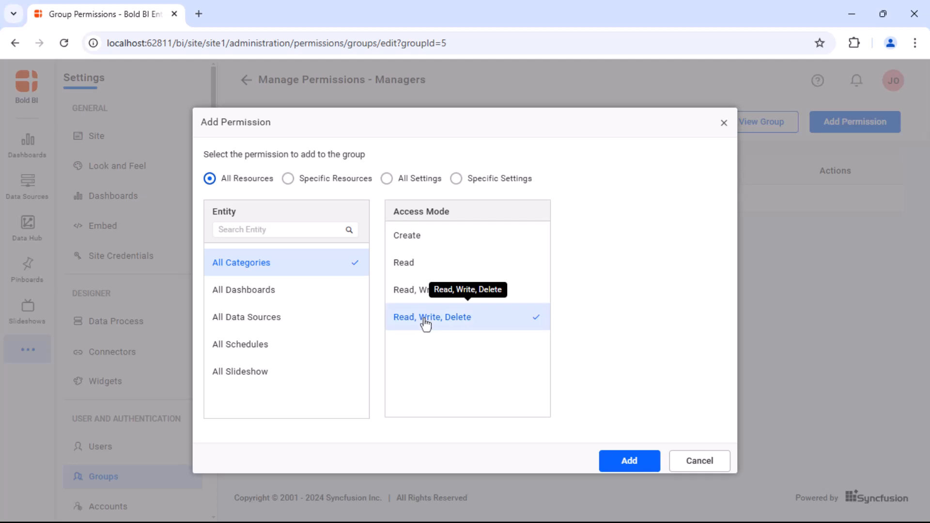
{"action": "left_click", "coordinate": [611, 465]}
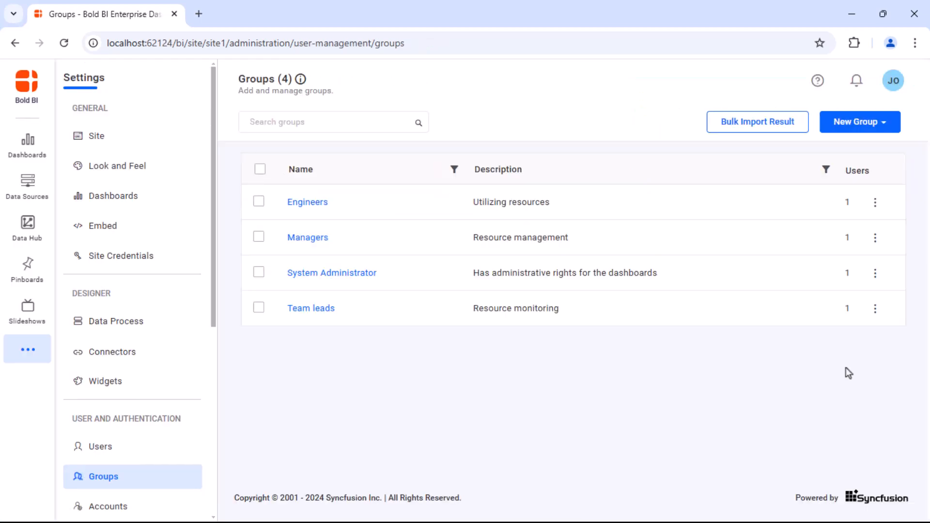
Grant the Team leads group Read, Write permission on the Information Technology category.
{"action": "left_click", "coordinate": [875, 310]}
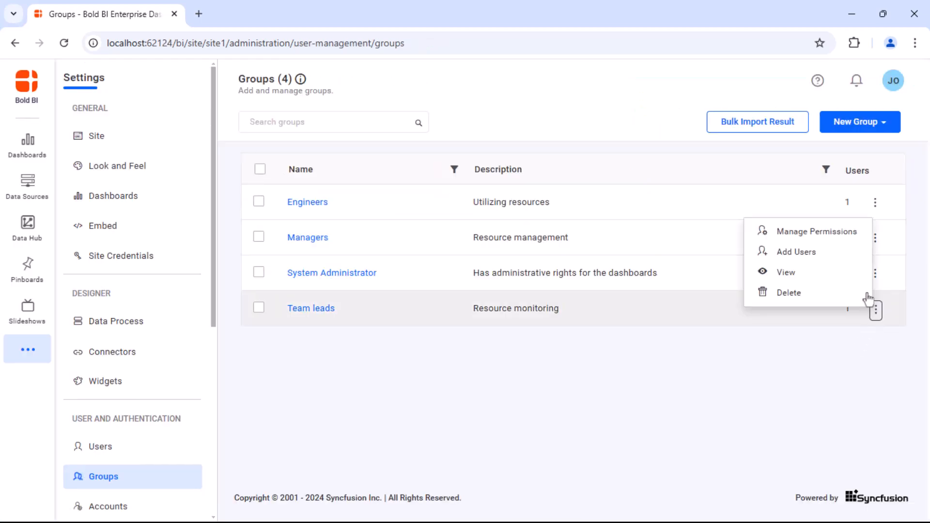
{"action": "left_click", "coordinate": [843, 234]}
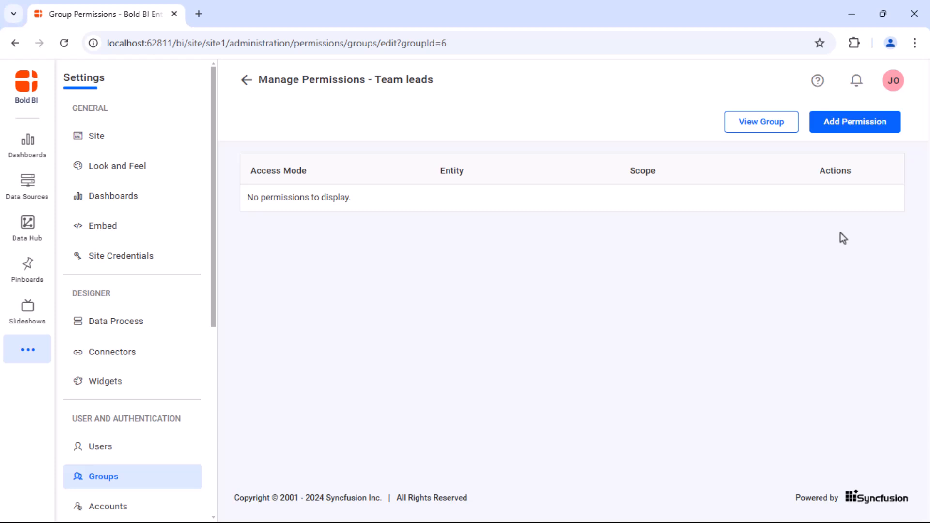
{"action": "left_click", "coordinate": [823, 125]}
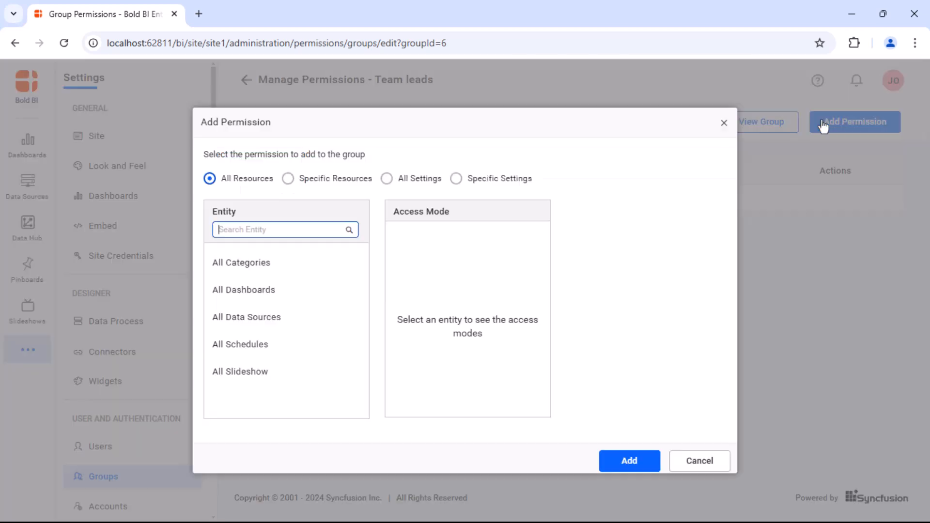
{"action": "left_click", "coordinate": [288, 178]}
{"action": "left_click", "coordinate": [318, 287]}
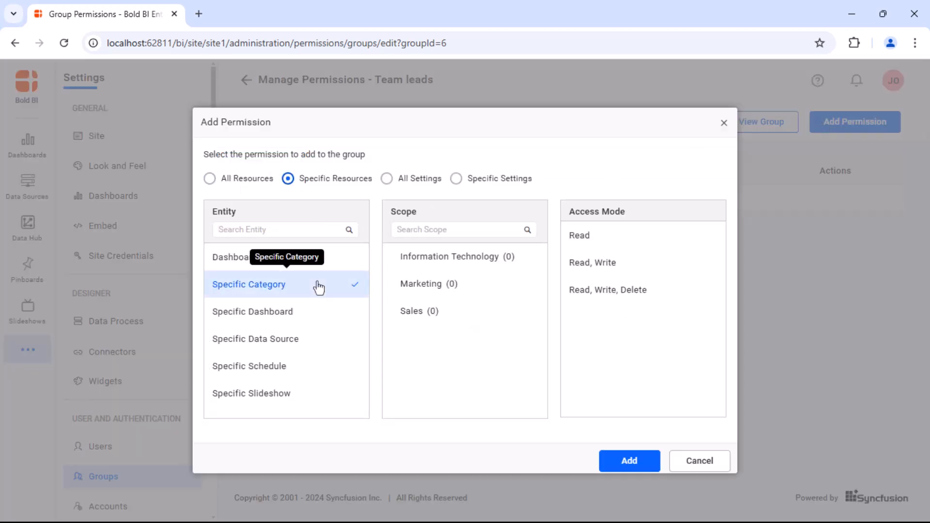
{"action": "left_click", "coordinate": [413, 262]}
{"action": "left_click", "coordinate": [588, 267]}
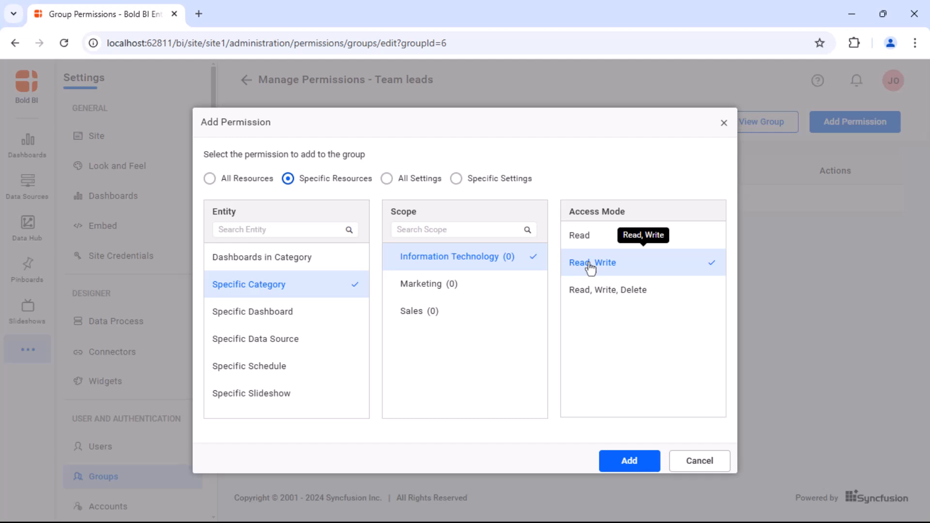
{"action": "left_click", "coordinate": [620, 461]}
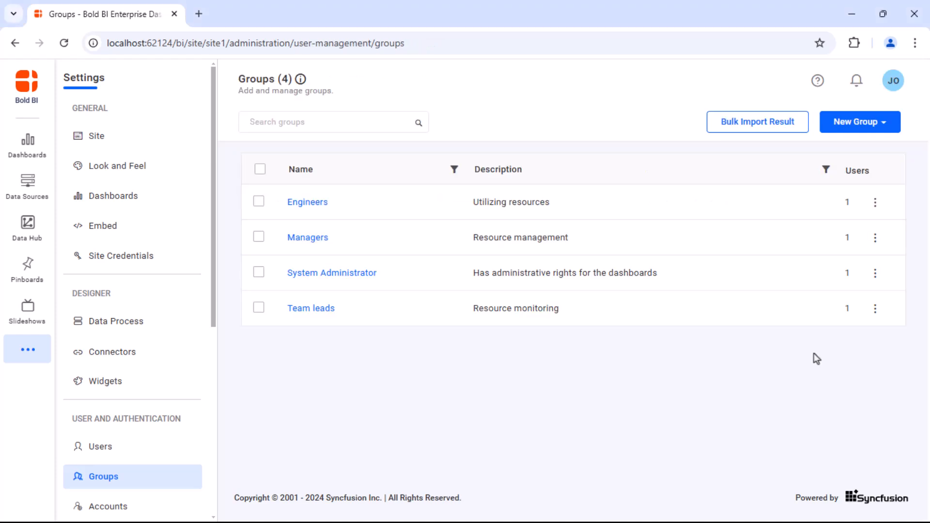
Grant the Engineers group Read permission on the Marketing category.
{"action": "left_click", "coordinate": [874, 201]}
{"action": "left_click", "coordinate": [854, 216]}
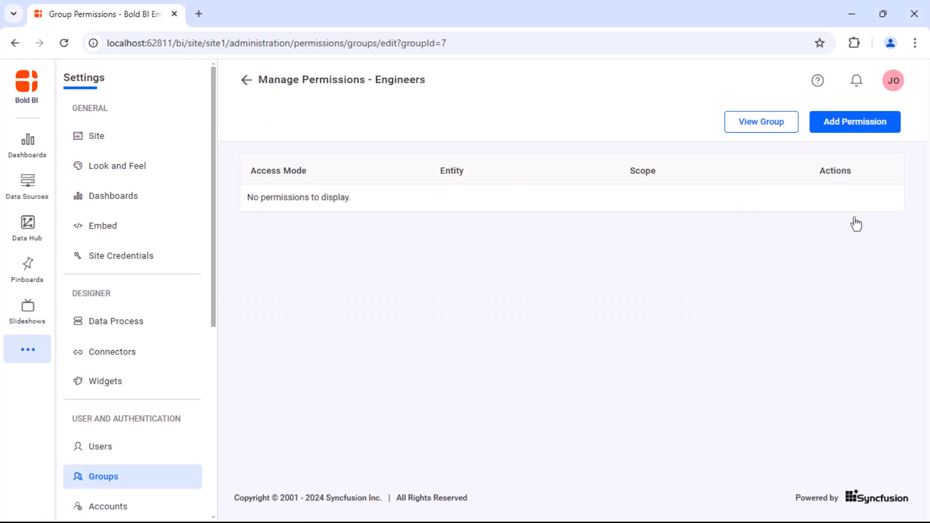
{"action": "left_click", "coordinate": [848, 123]}
{"action": "left_click", "coordinate": [288, 178]}
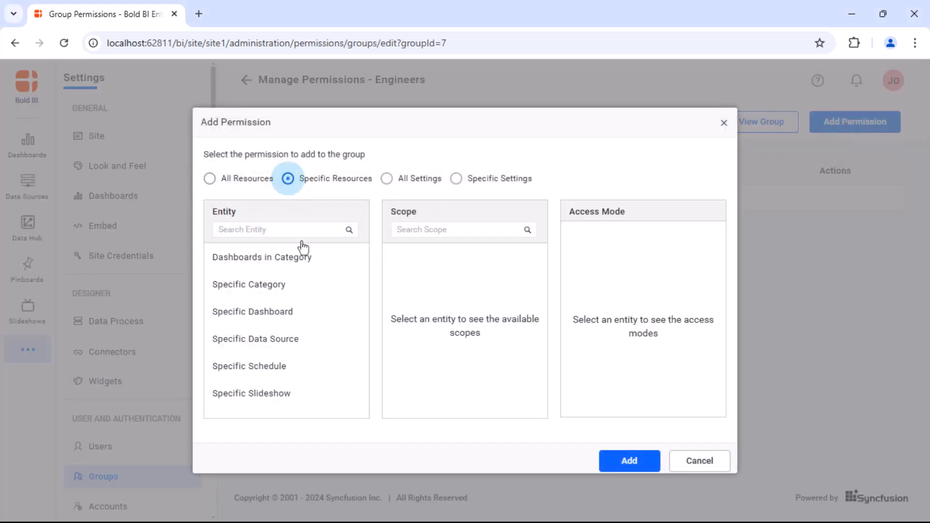
{"action": "left_click", "coordinate": [306, 286]}
{"action": "left_click", "coordinate": [421, 286]}
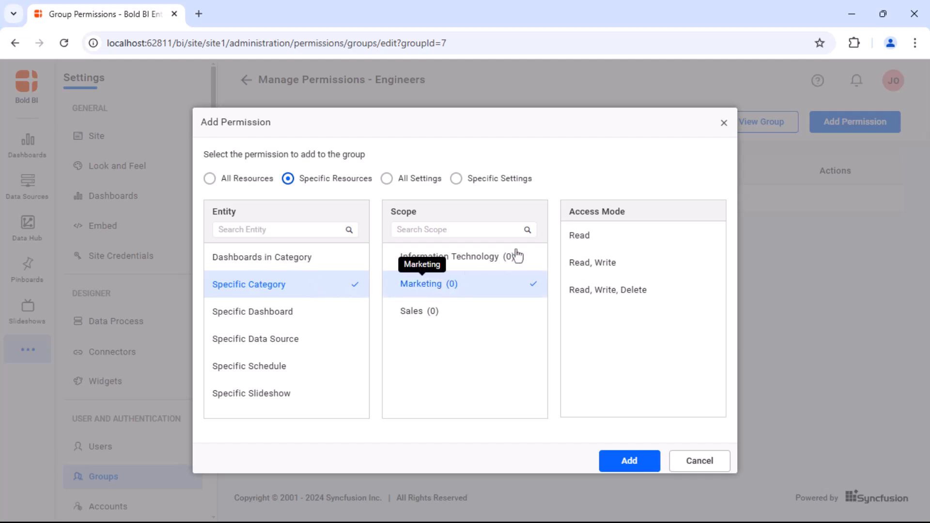
{"action": "left_click", "coordinate": [580, 233]}
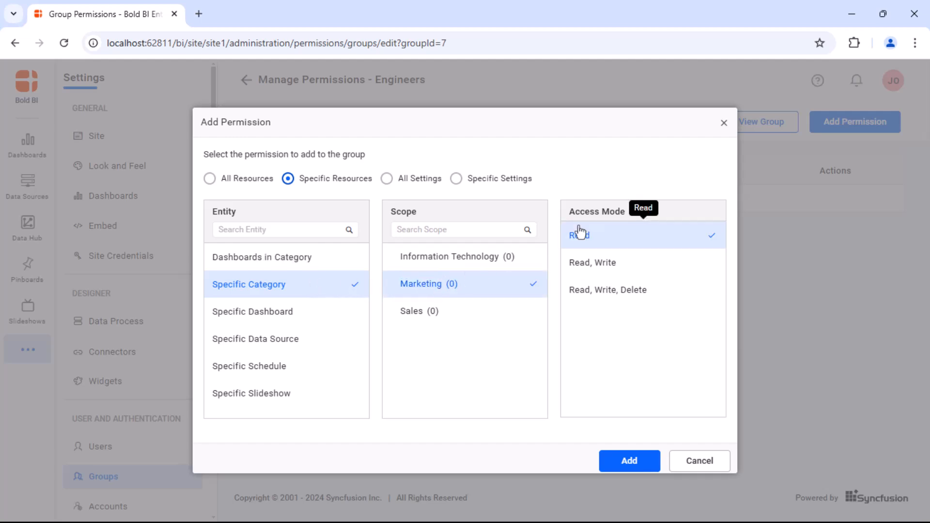
{"action": "left_click", "coordinate": [625, 460]}
{"action": "left_click", "coordinate": [723, 123]}
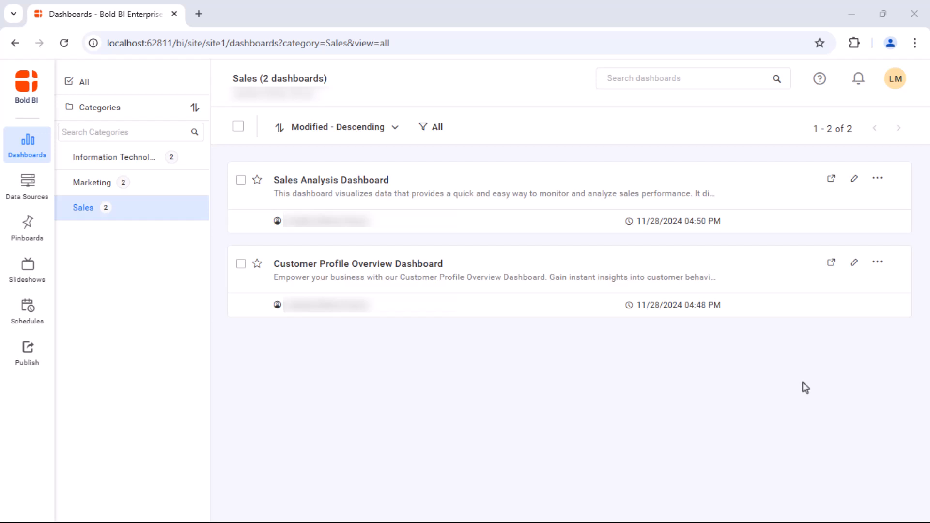
Check the Customer Profile Overview Dashboard actions, then confirm the team lead can edit dashboards.
{"action": "left_click", "coordinate": [881, 263]}
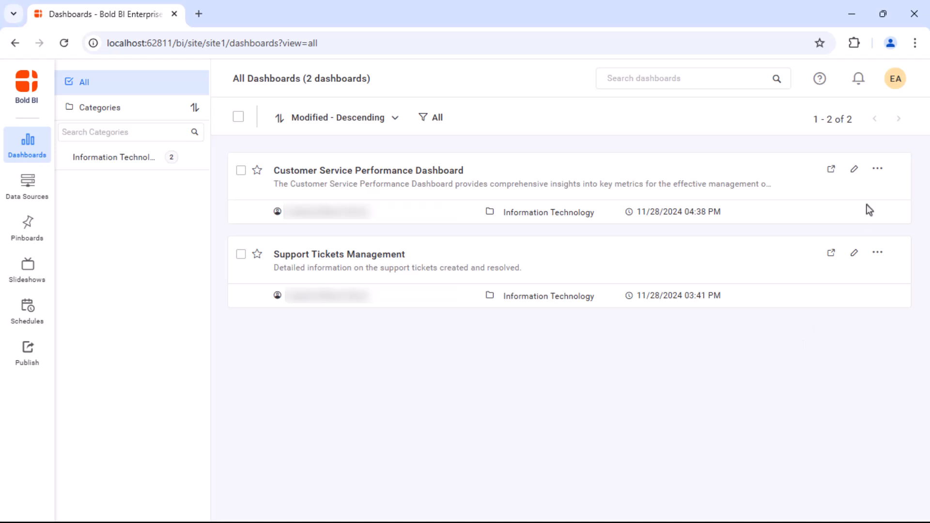
{"action": "left_click", "coordinate": [880, 169]}
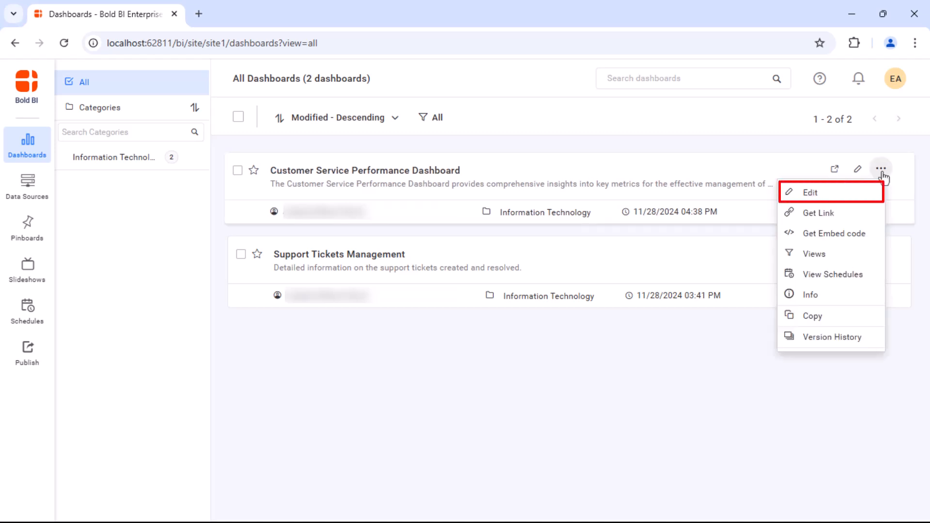